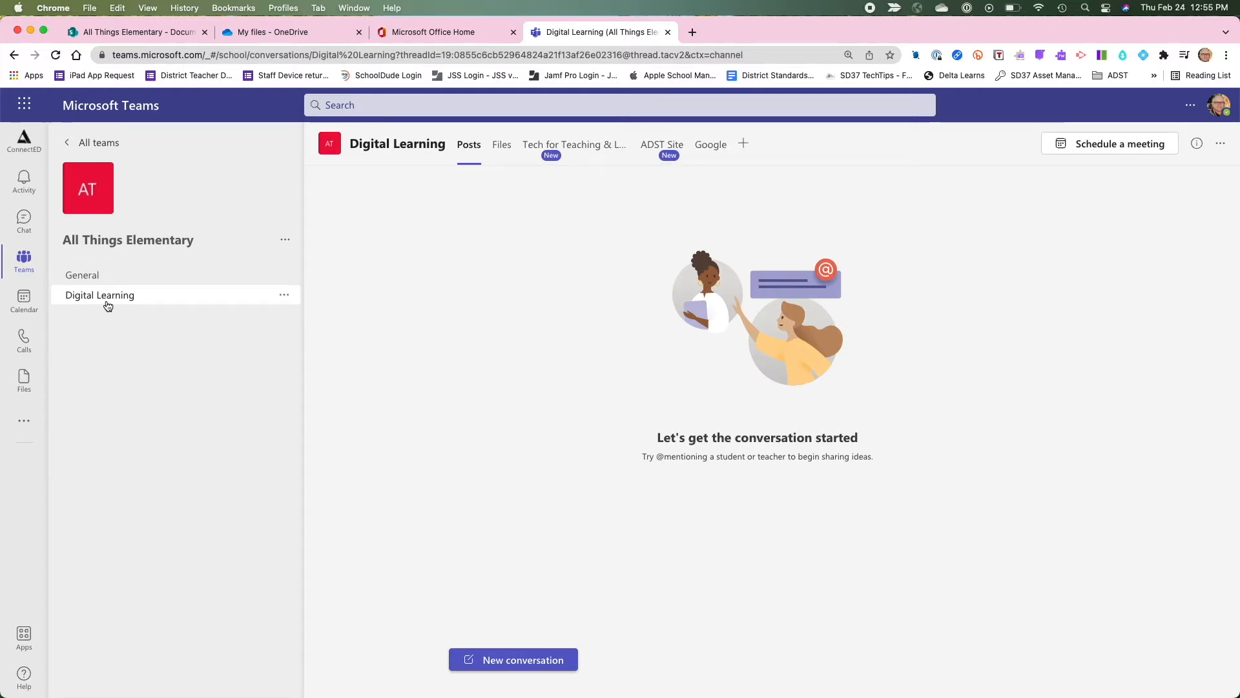
View the Digital Learning channel's Google tab, and open the All Things Elementary team's root Documents library in SharePoint from the General channel.
left_click(704, 146)
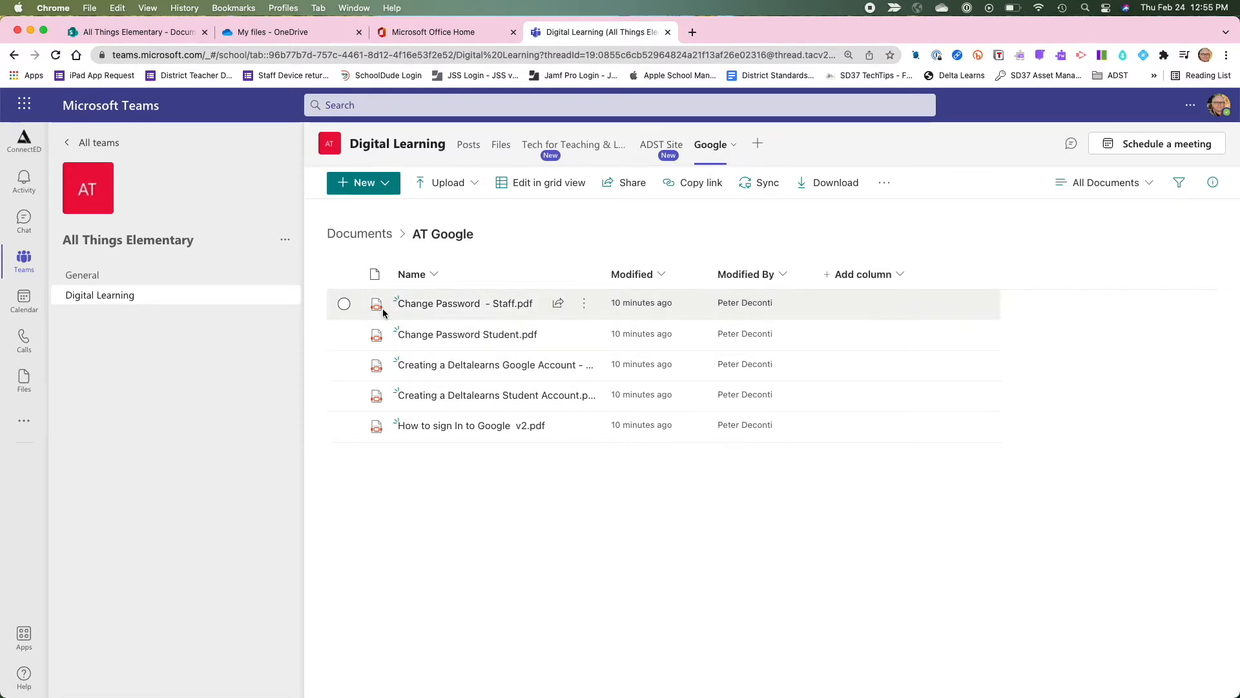
left_click(90, 279)
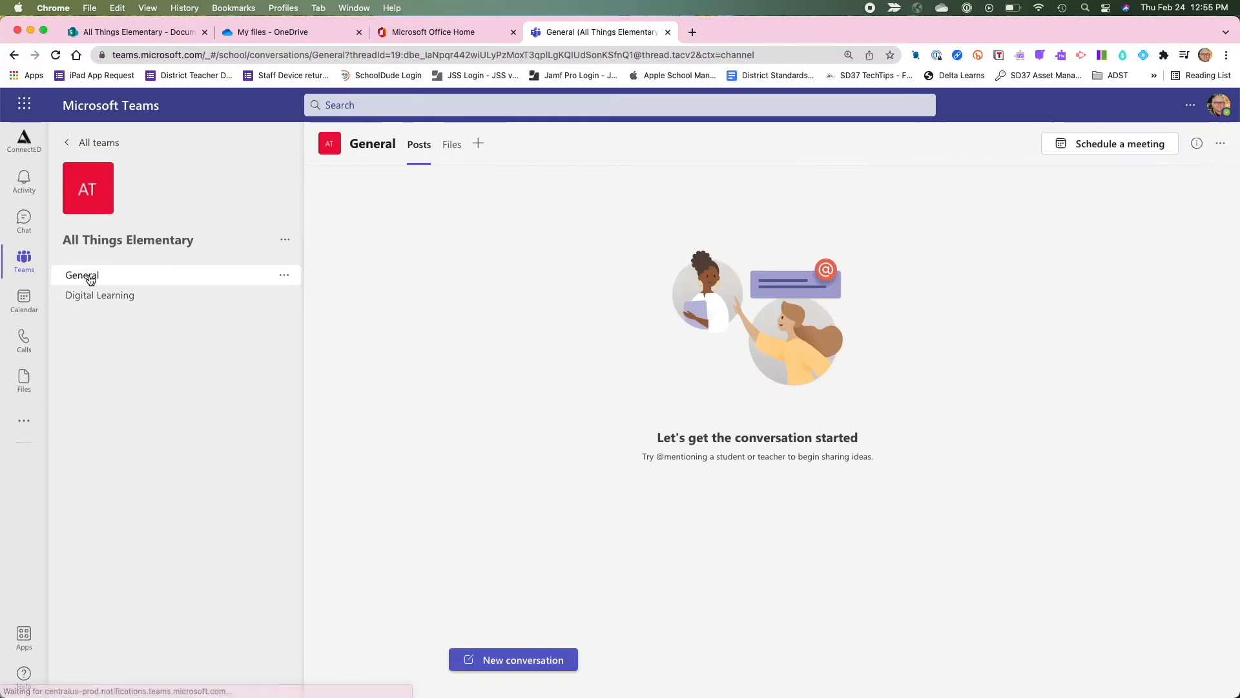
left_click(452, 144)
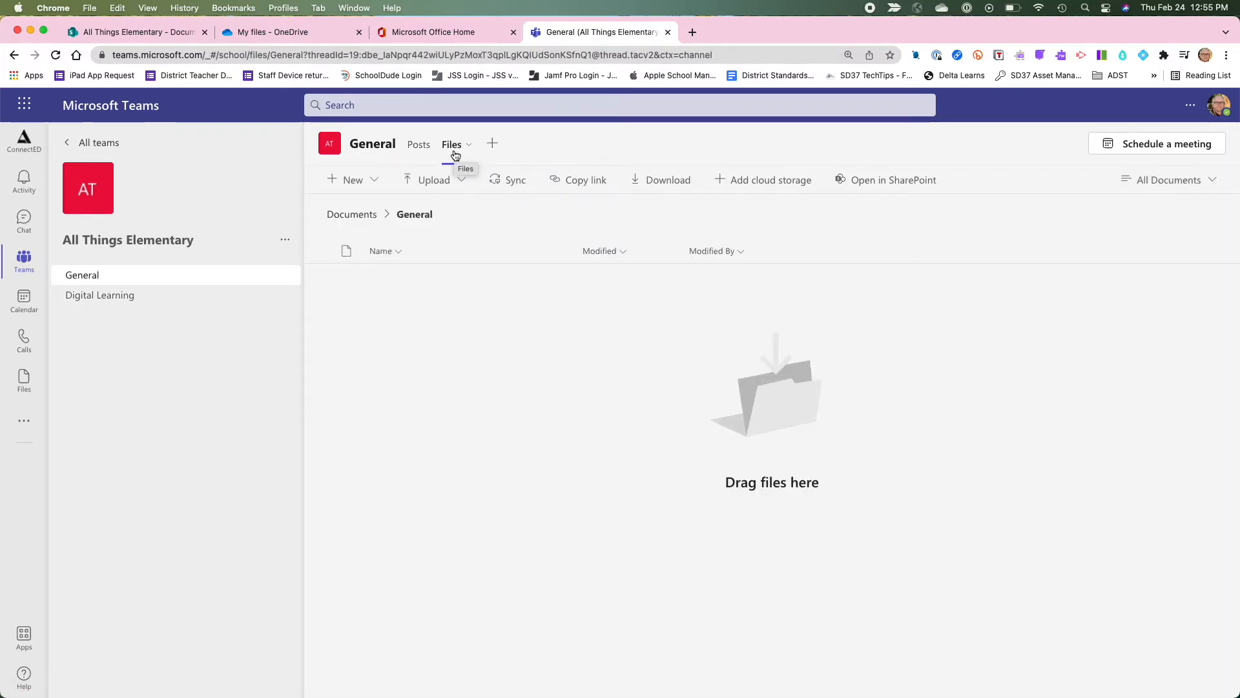
left_click(350, 215)
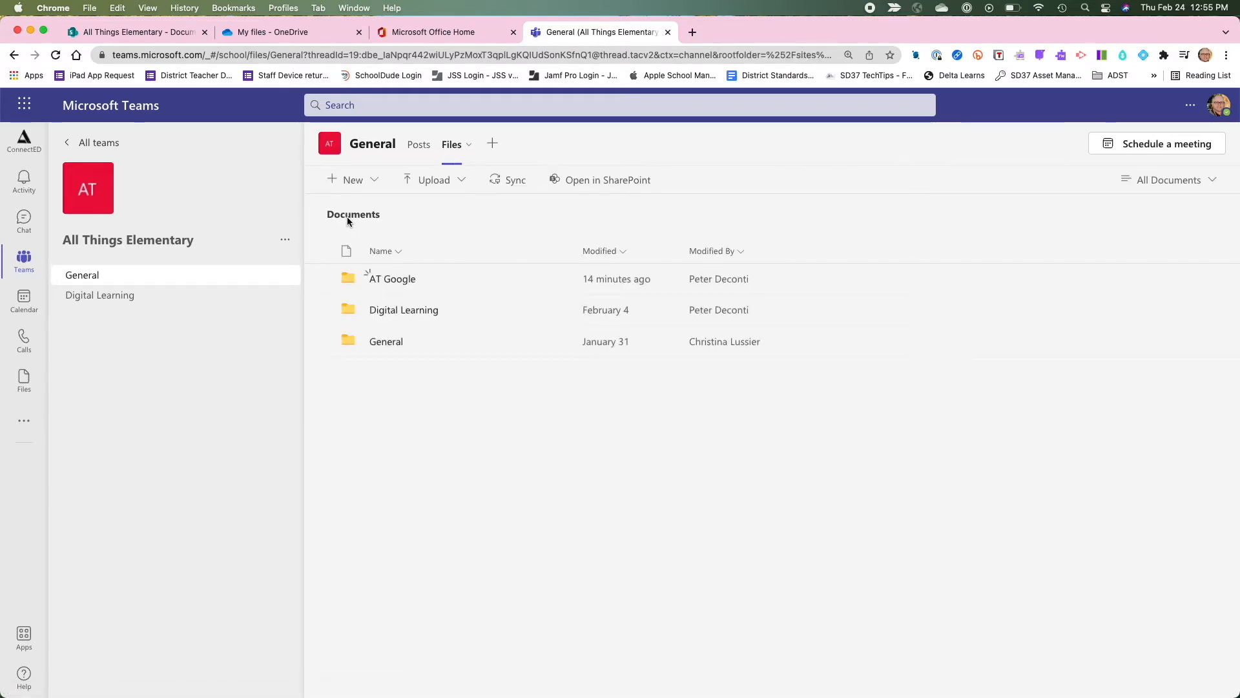
left_click(608, 182)
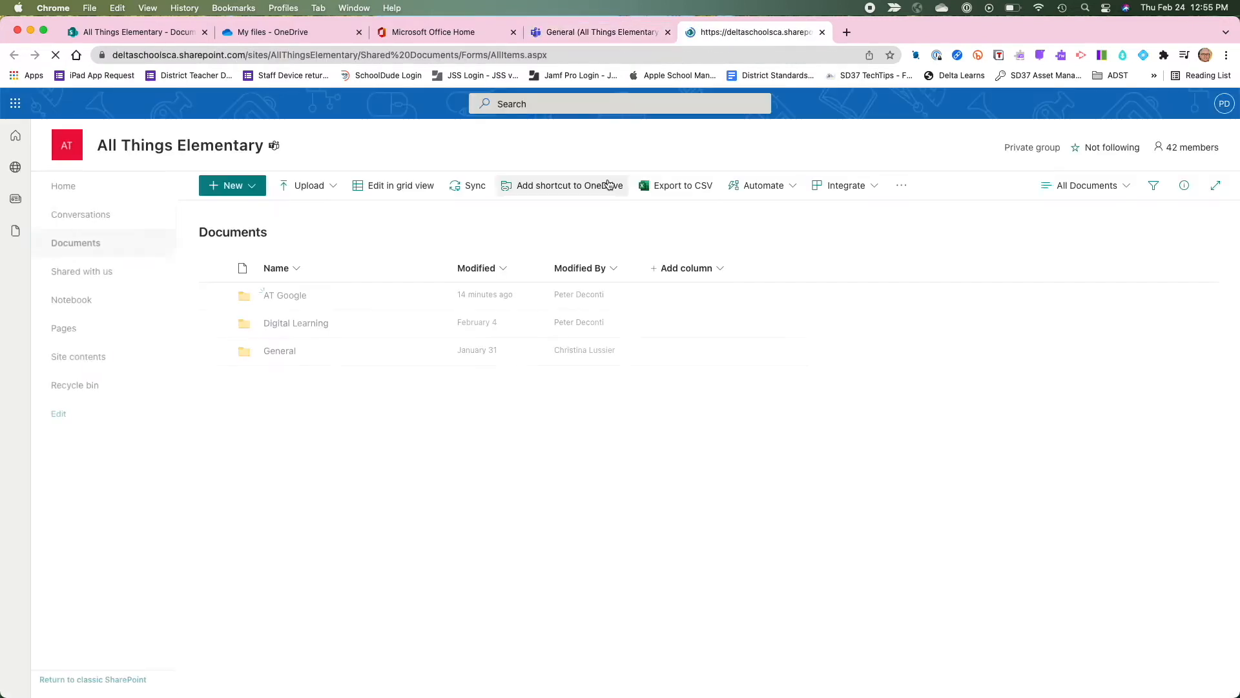
Create a folder named Digital Literacy in the team's root Documents library.
left_click(237, 187)
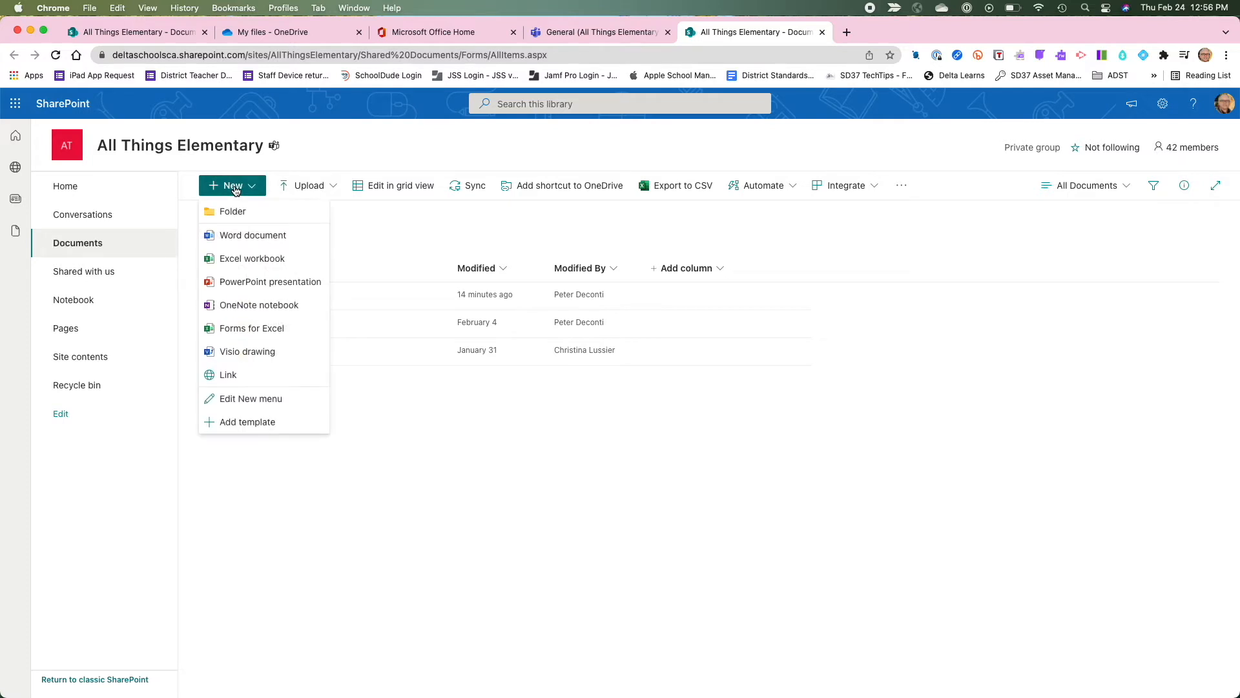
left_click(231, 211)
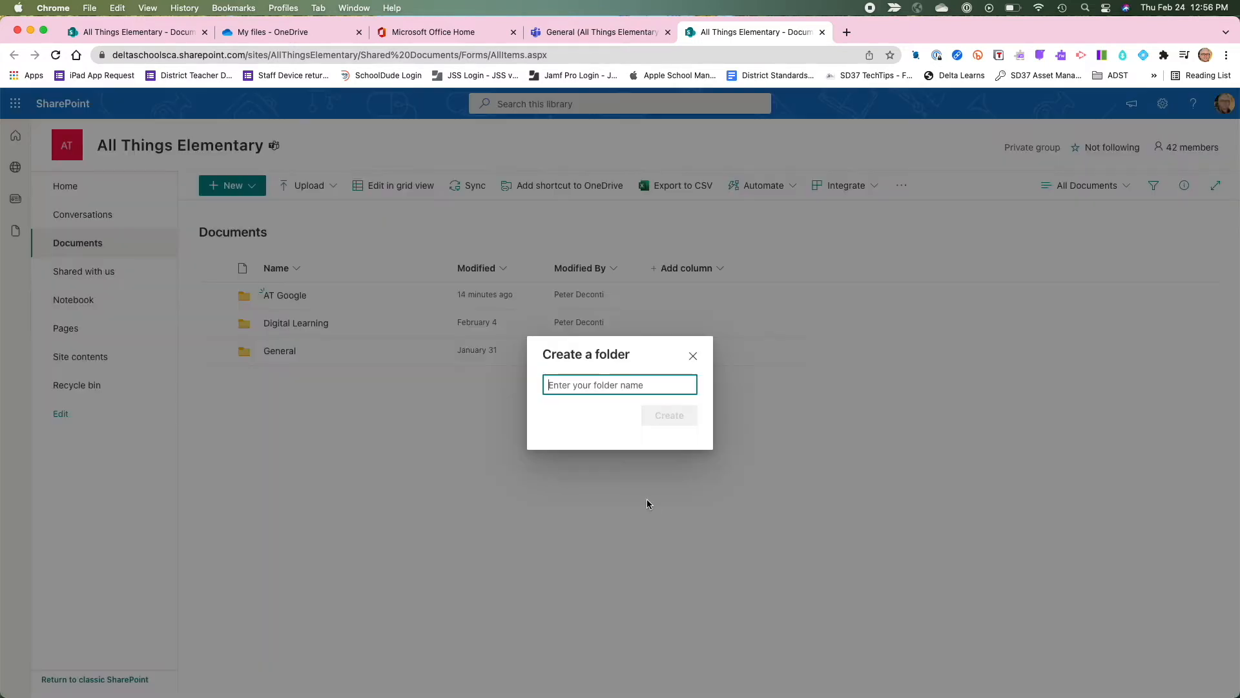
type("Digital Literacy")
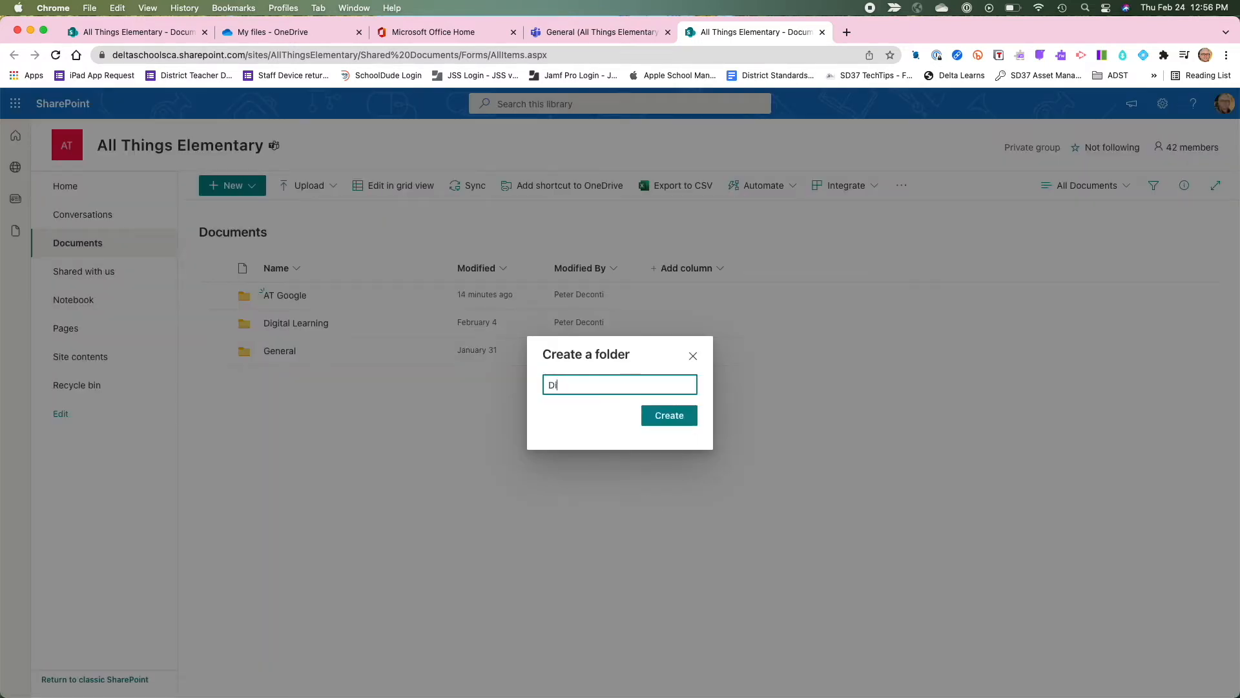
left_click(673, 415)
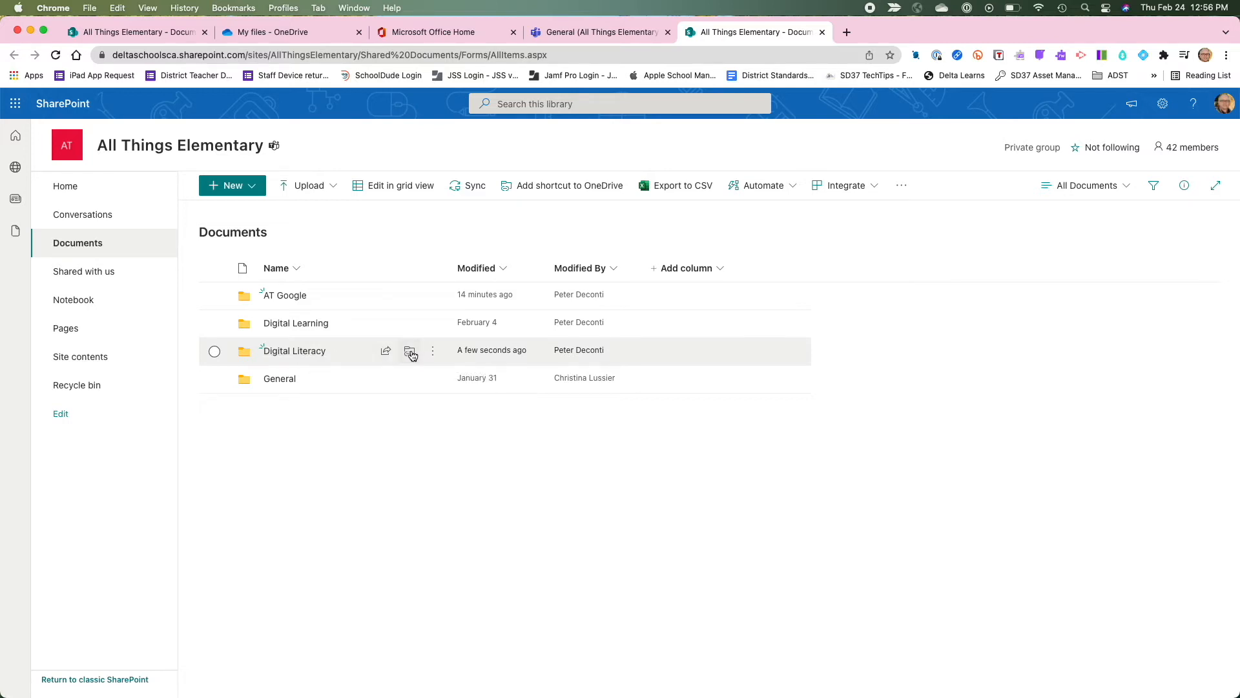
Add a OneDrive shortcut to the Digital Literacy folder and open that folder from My files in OneDrive.
left_click(411, 353)
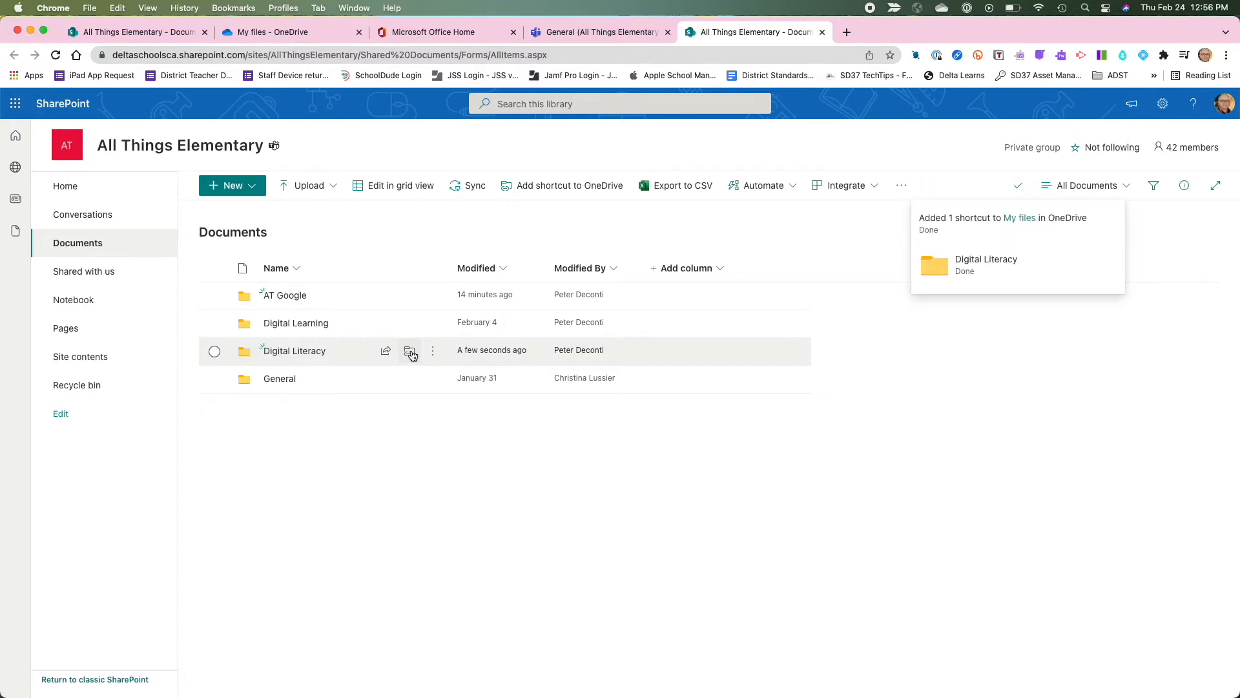
left_click(272, 32)
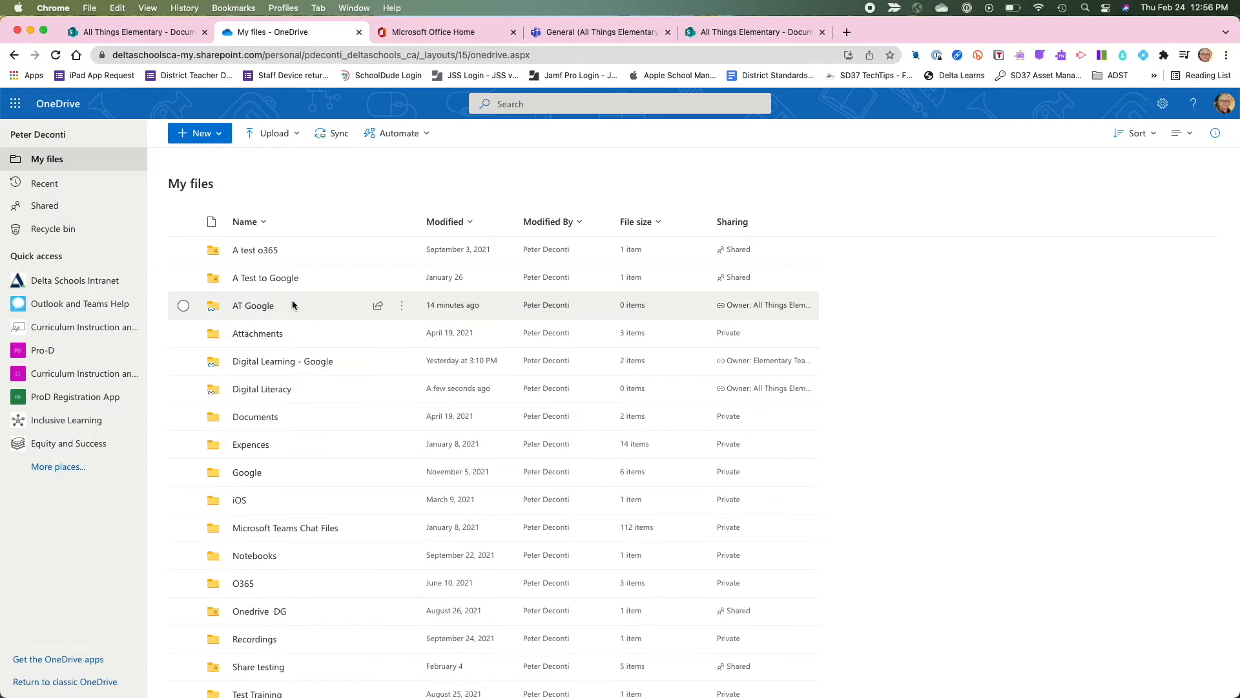
left_click(265, 390)
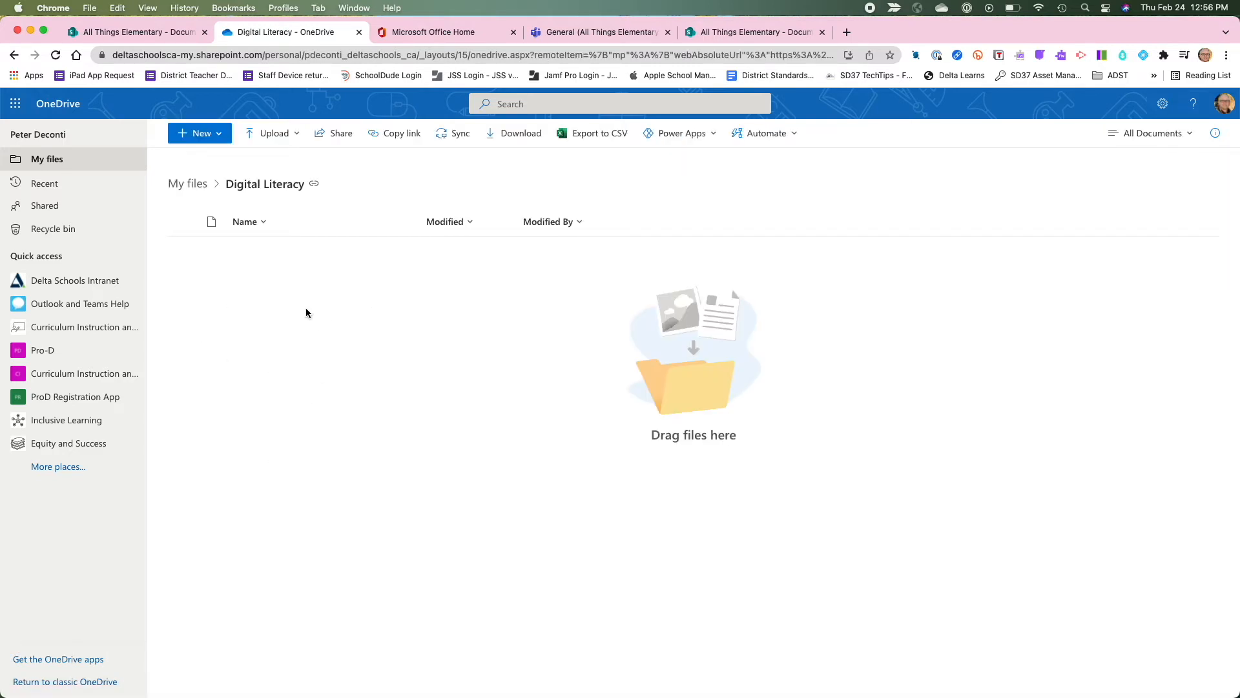
Create a Word document in the Digital Literacy folder, name it Digital Media, and close it.
left_click(218, 133)
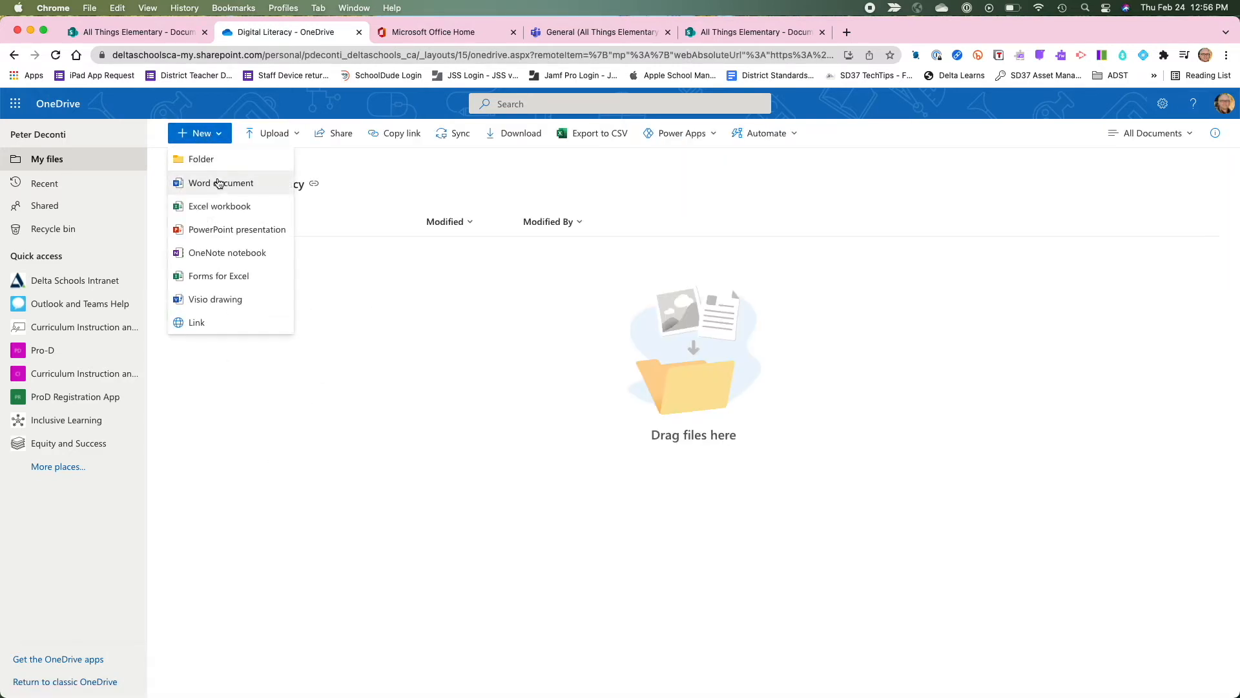
left_click(213, 183)
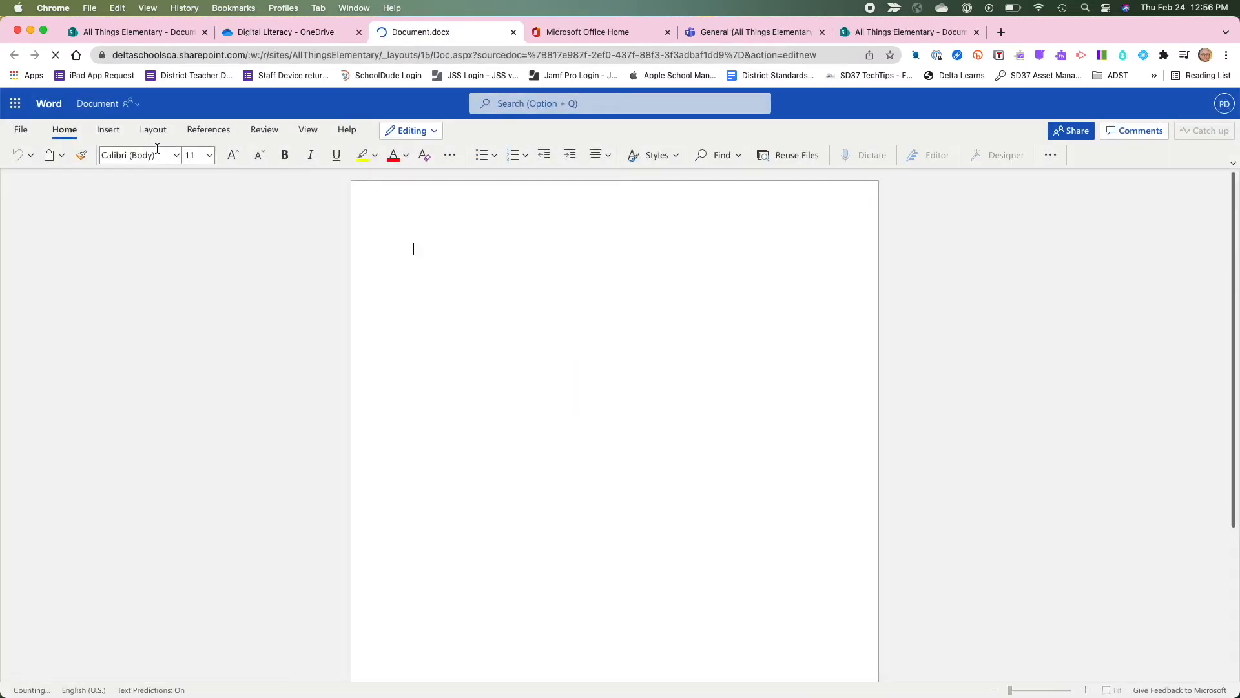
left_click(97, 103)
type("Digital Media")
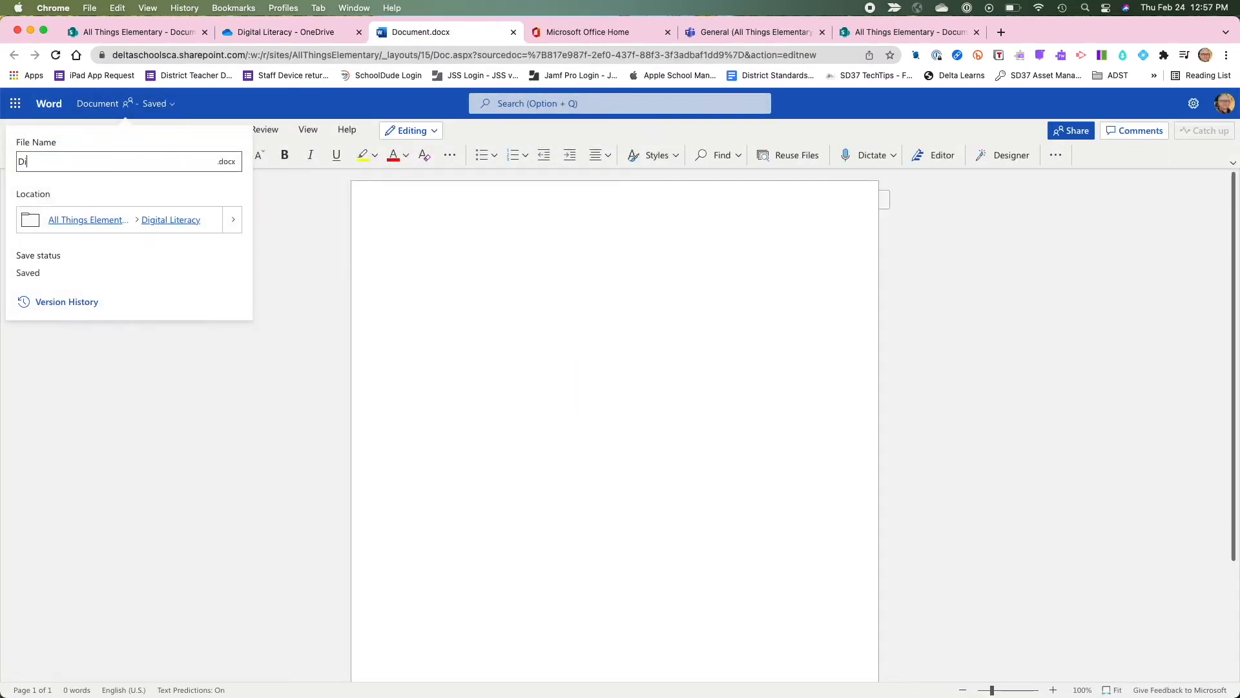
key("Return")
key("super+w")
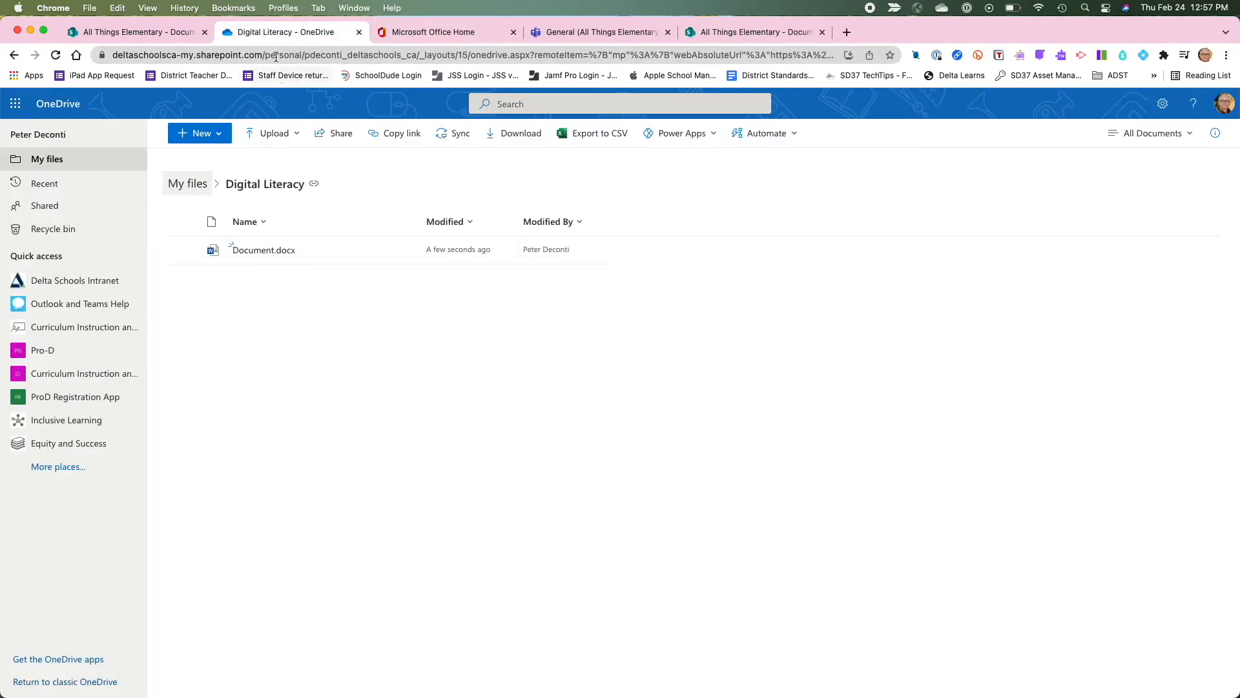
Check the contents of the Digital Literacy folder in the SharePoint library and return to the Documents root.
left_click(717, 32)
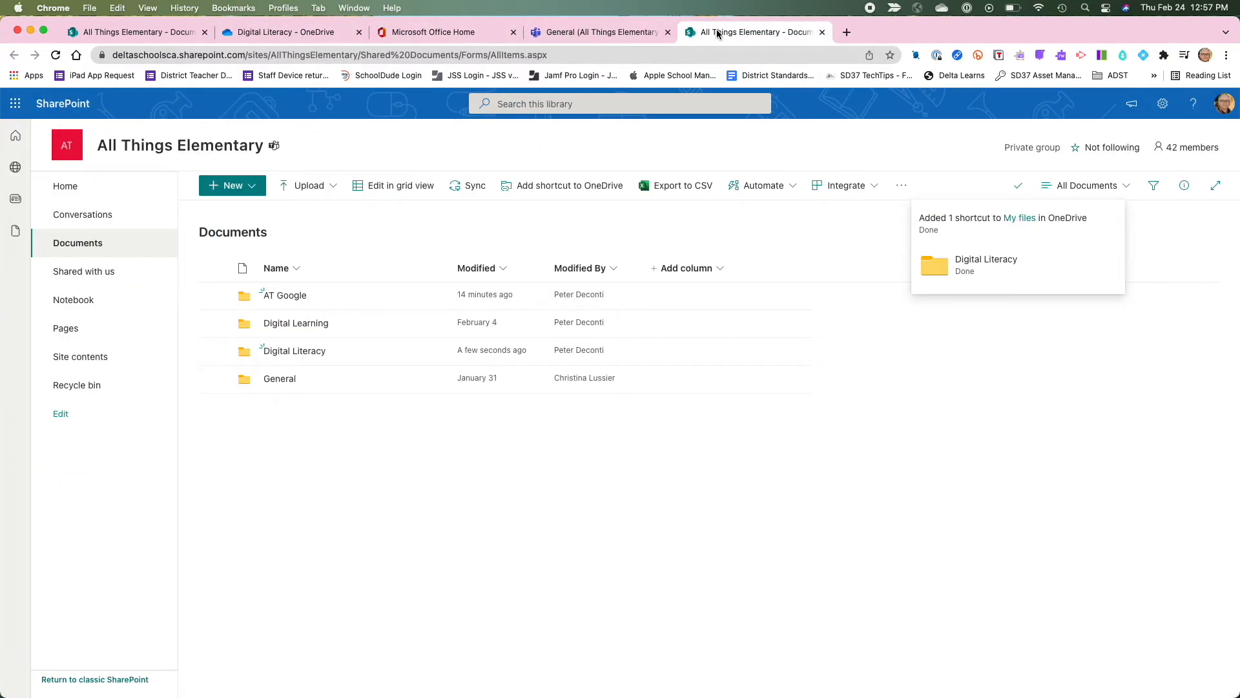
left_click(295, 352)
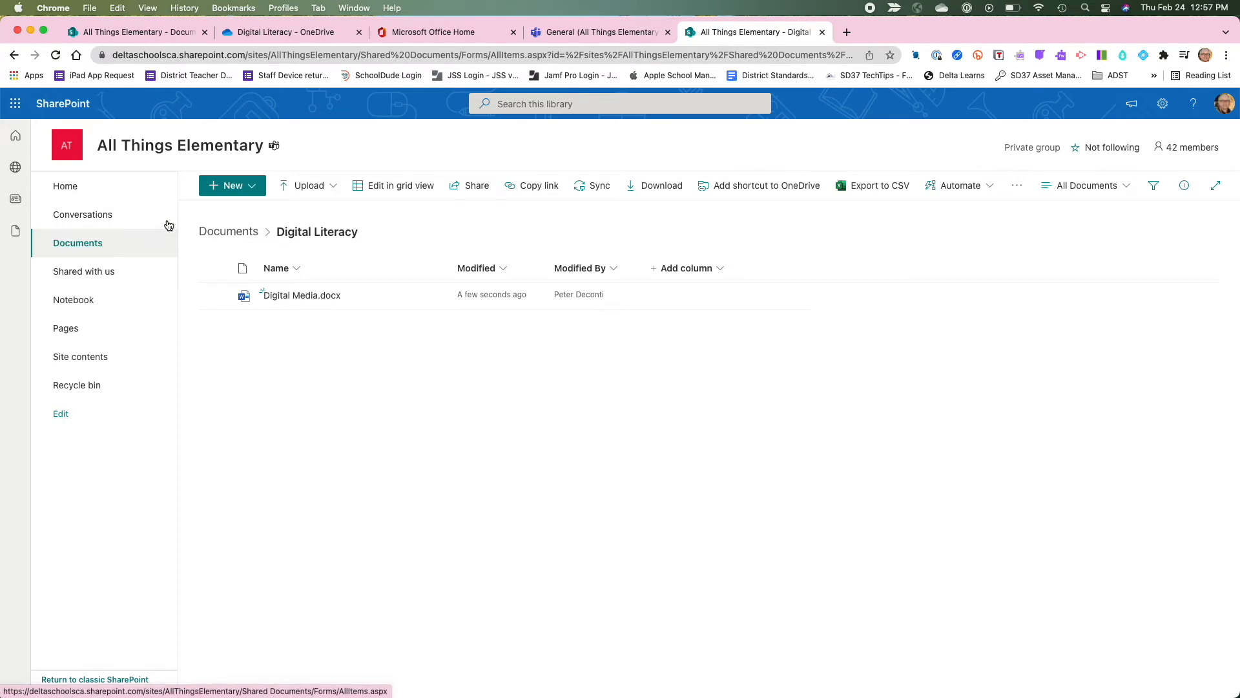
left_click(80, 248)
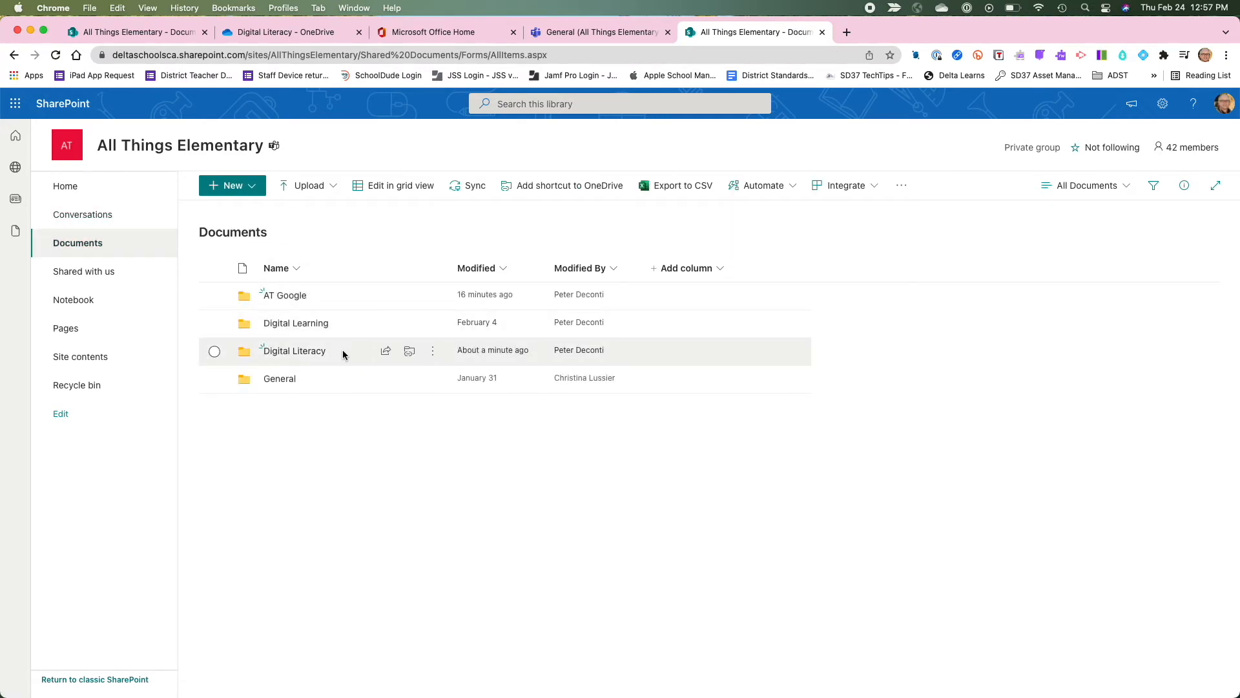
Set the All Things Elementary members' direct access to the Digital Literacy folder to Can view.
left_click(433, 355)
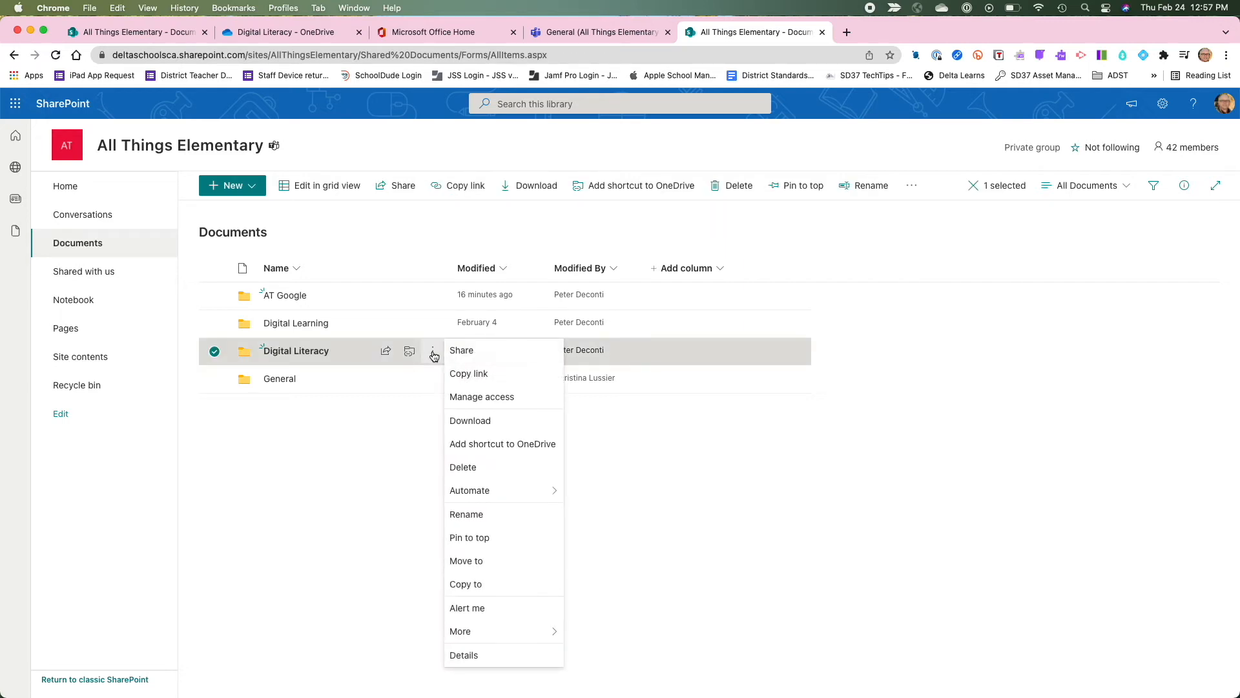
left_click(476, 398)
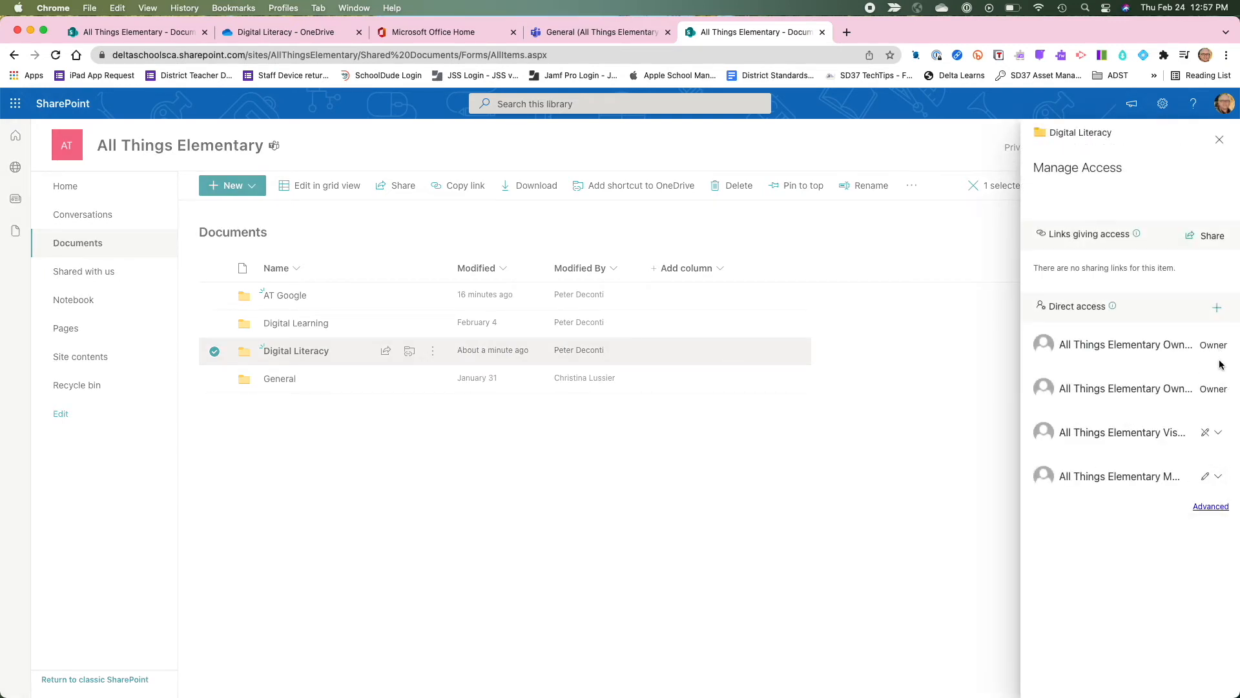
left_click(1218, 478)
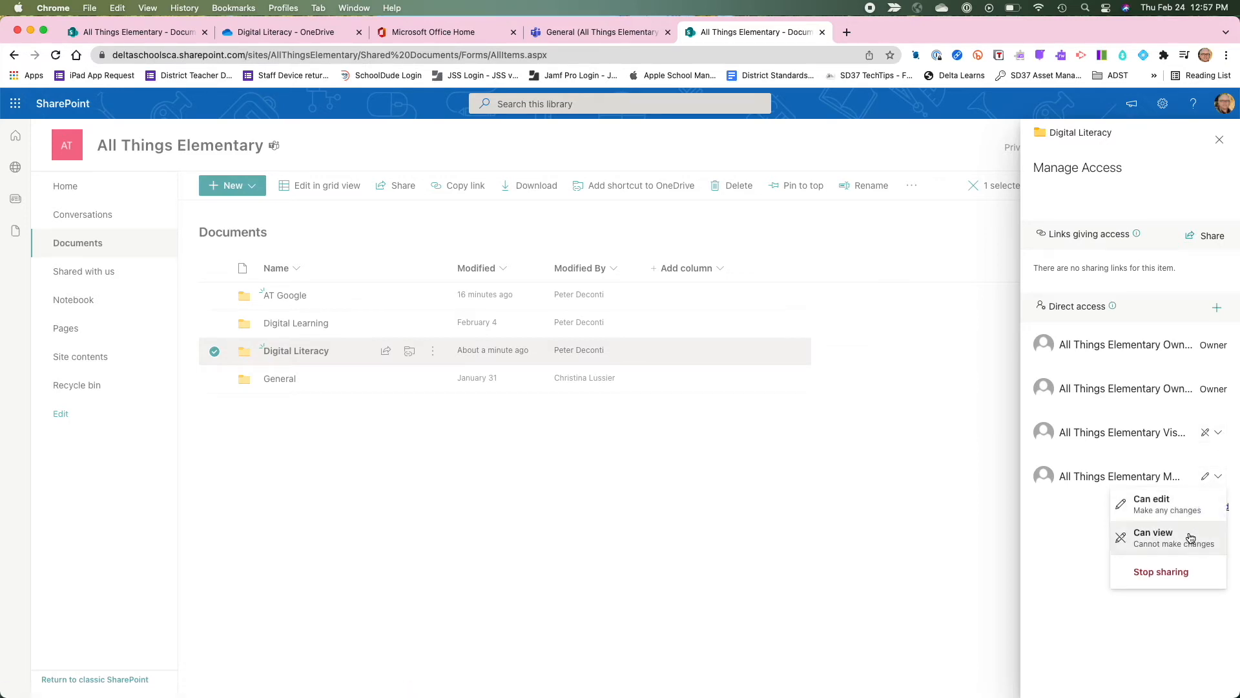
left_click(1172, 540)
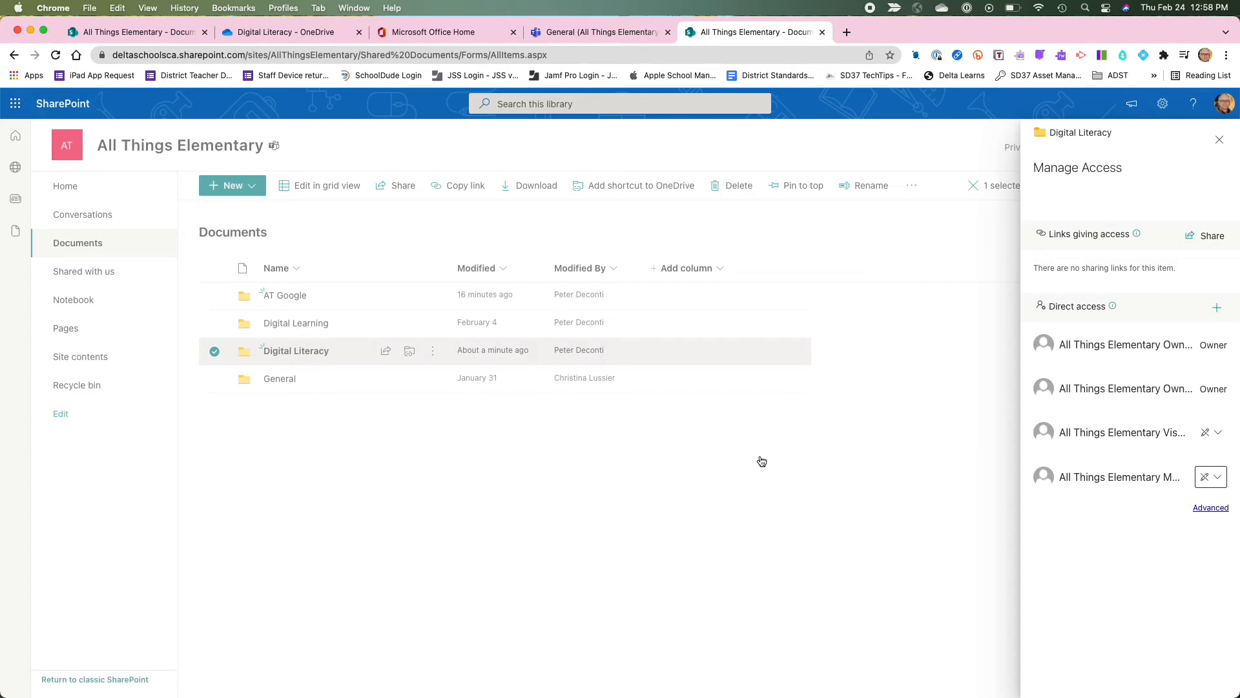
left_click(1219, 139)
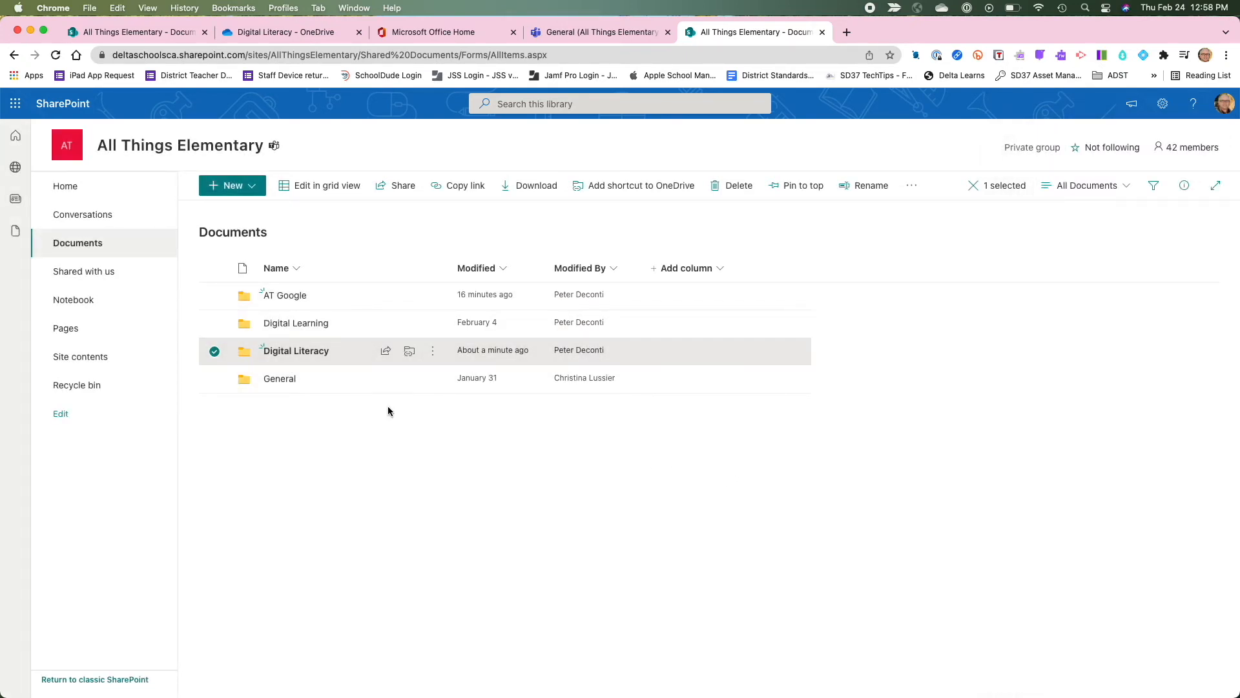
left_click(403, 445)
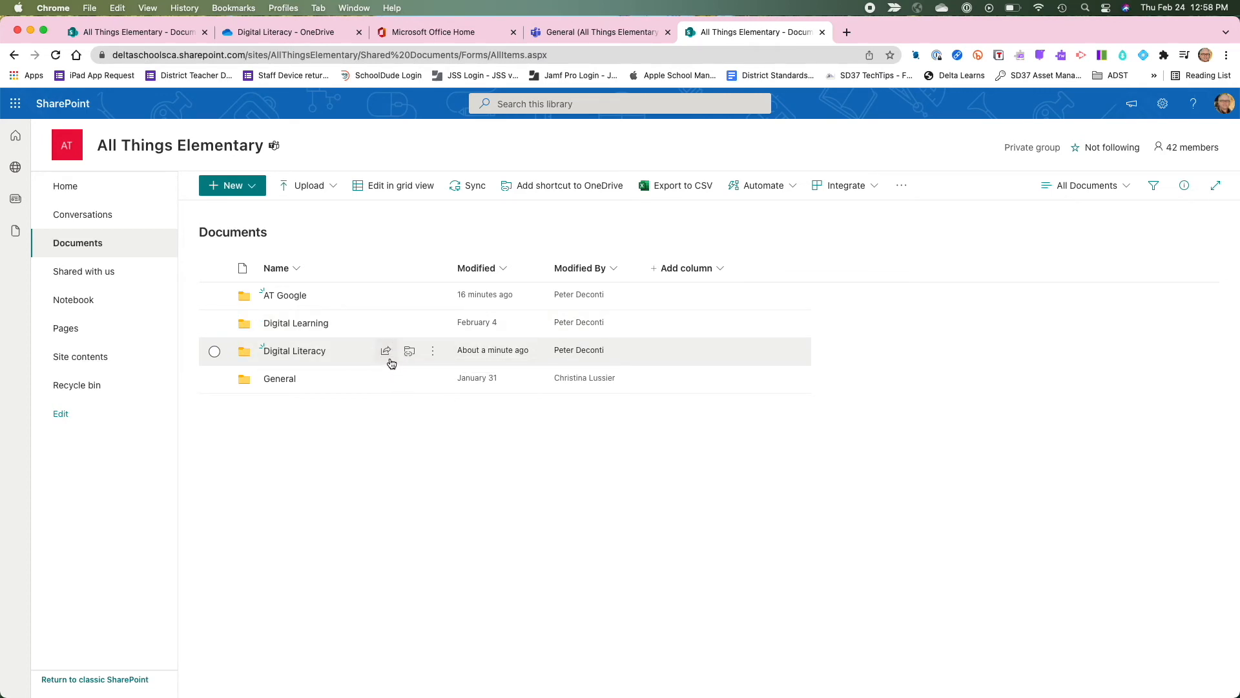
Copy a sharing link to the Digital Literacy folder for People in Delta School District with the link, without editing allowed.
left_click(433, 351)
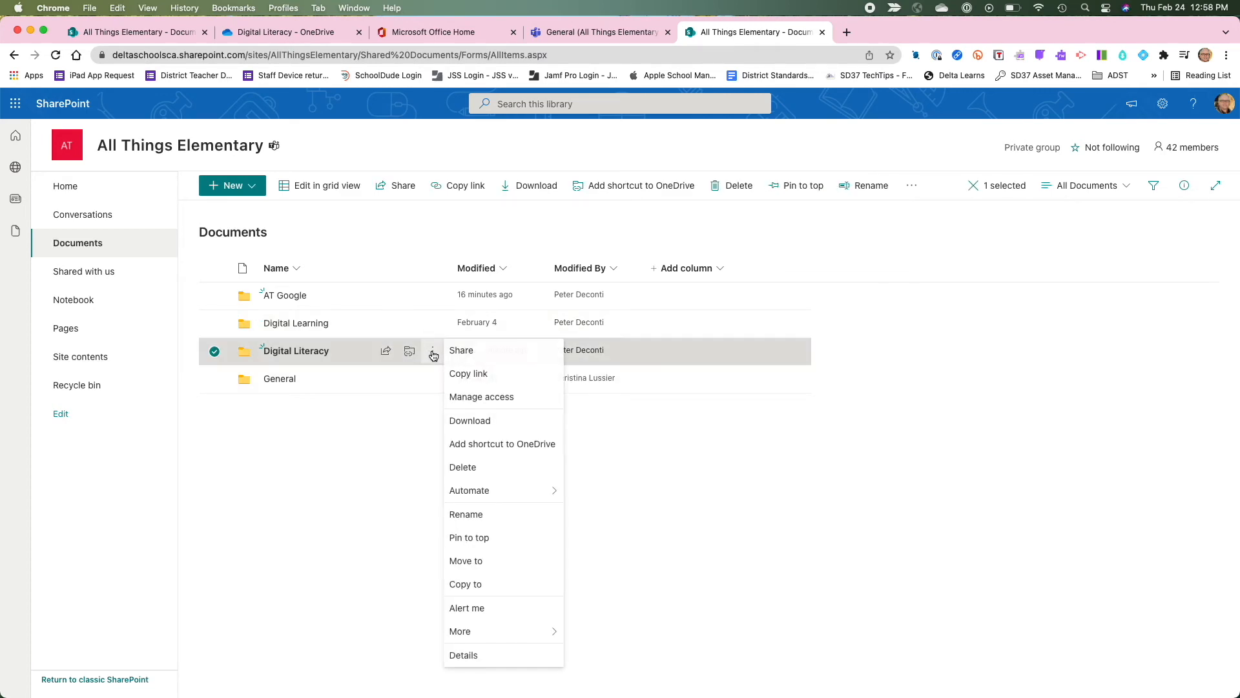
left_click(472, 356)
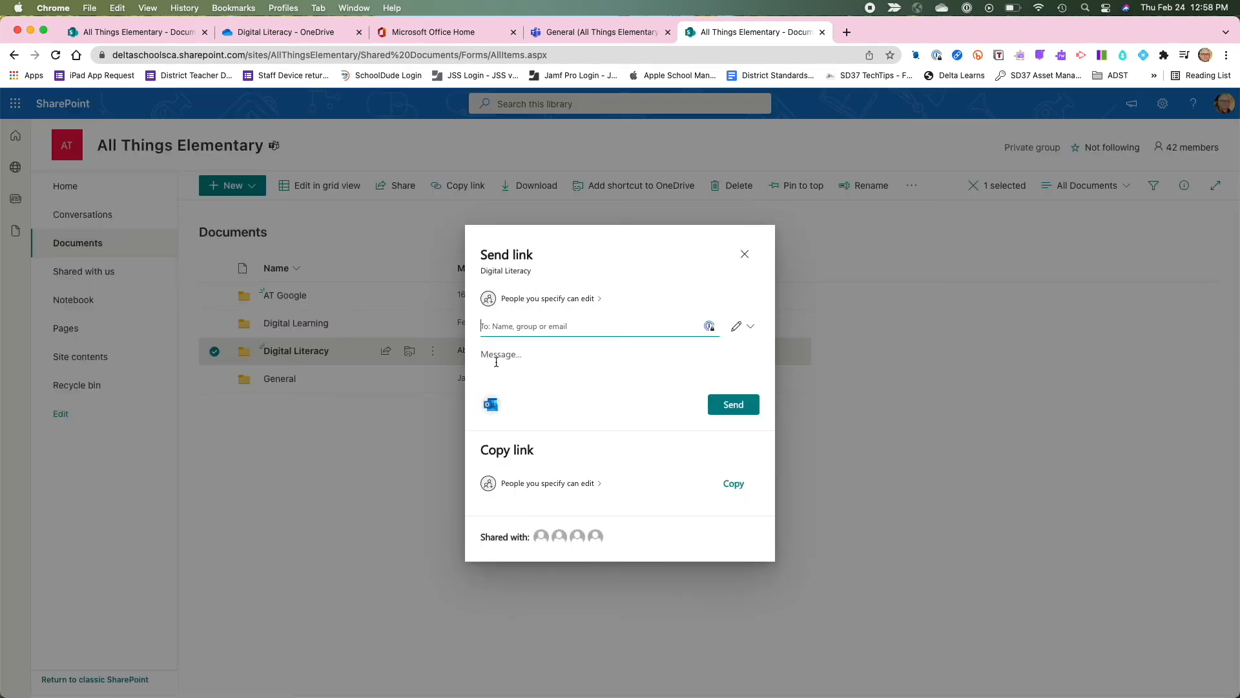
left_click(594, 484)
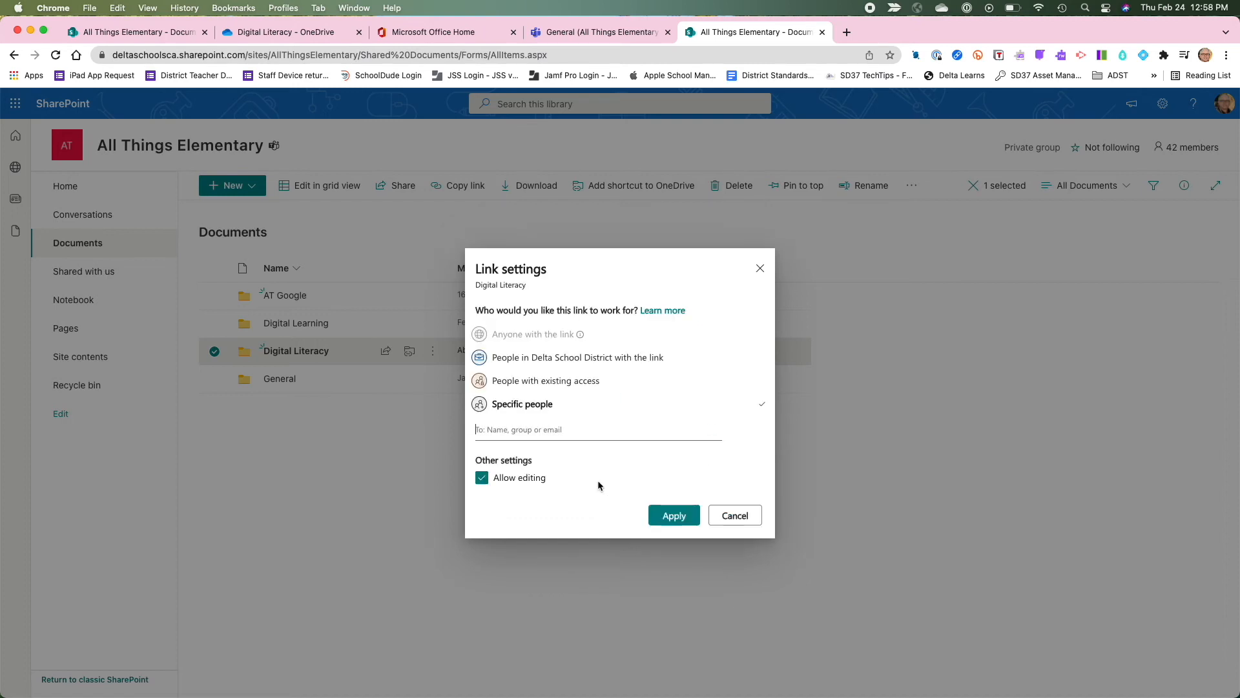
left_click(562, 357)
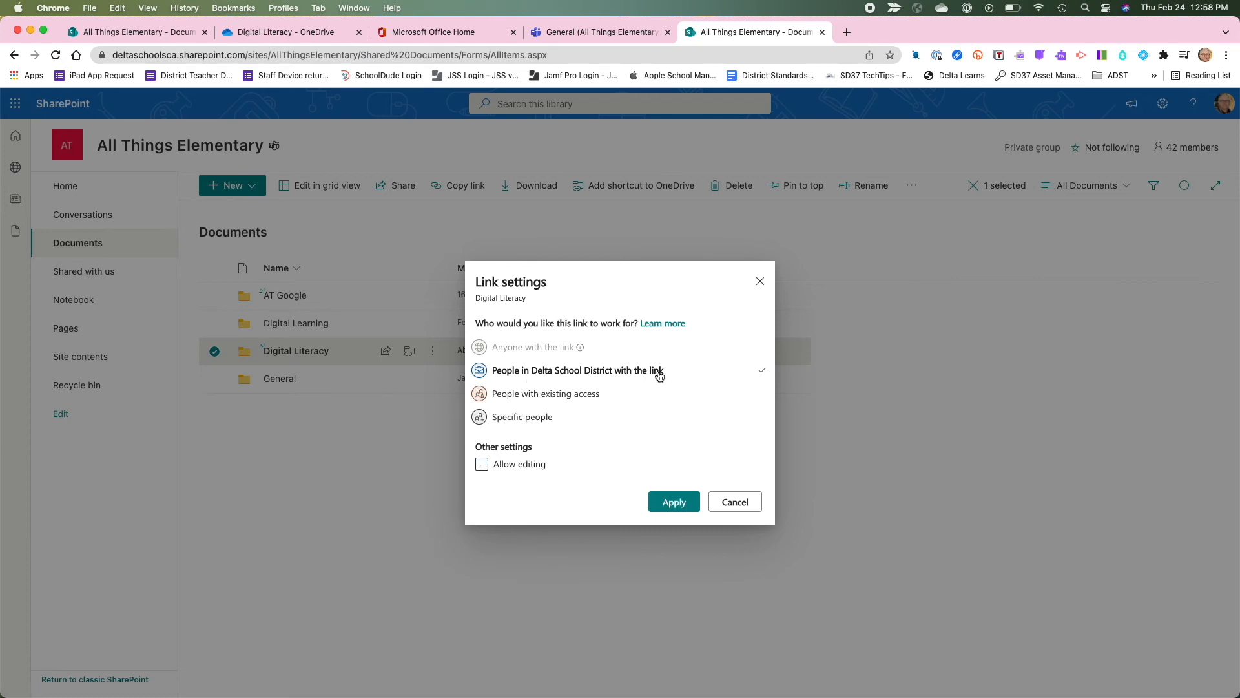
left_click(673, 502)
left_click(731, 420)
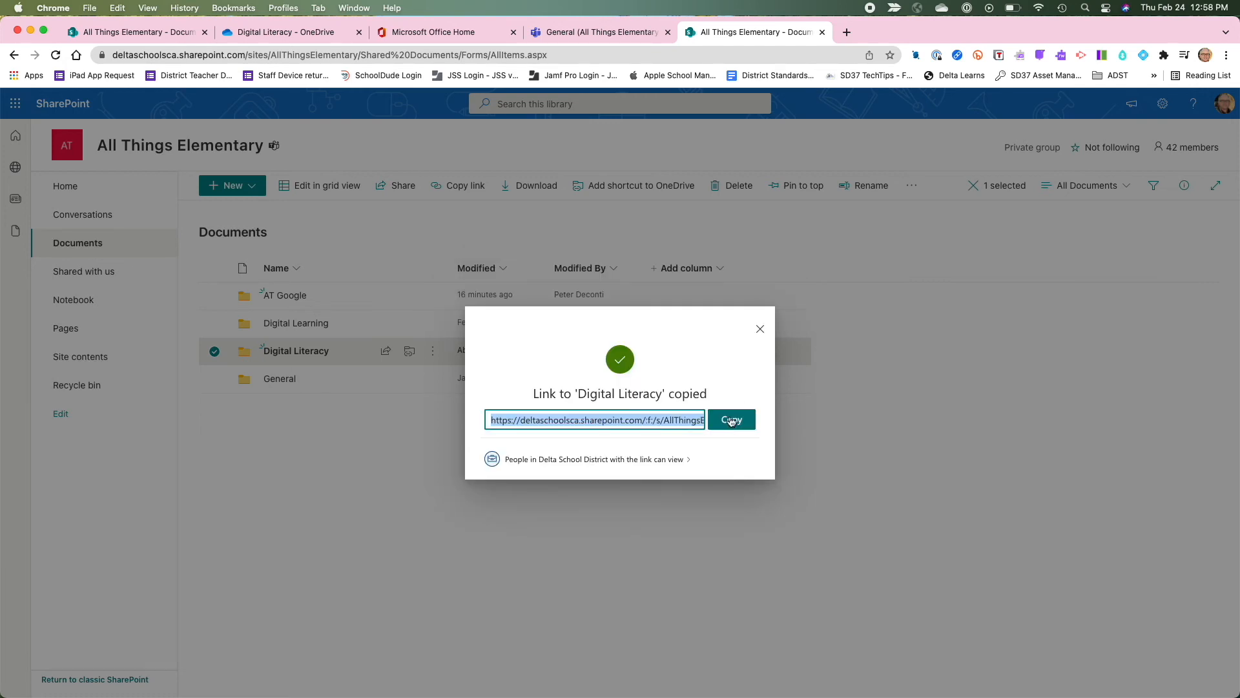
In Teams, add a Website tab named Digital Learning to the Digital Learning channel using the copied folder link, without posting to the channel.
left_click(573, 35)
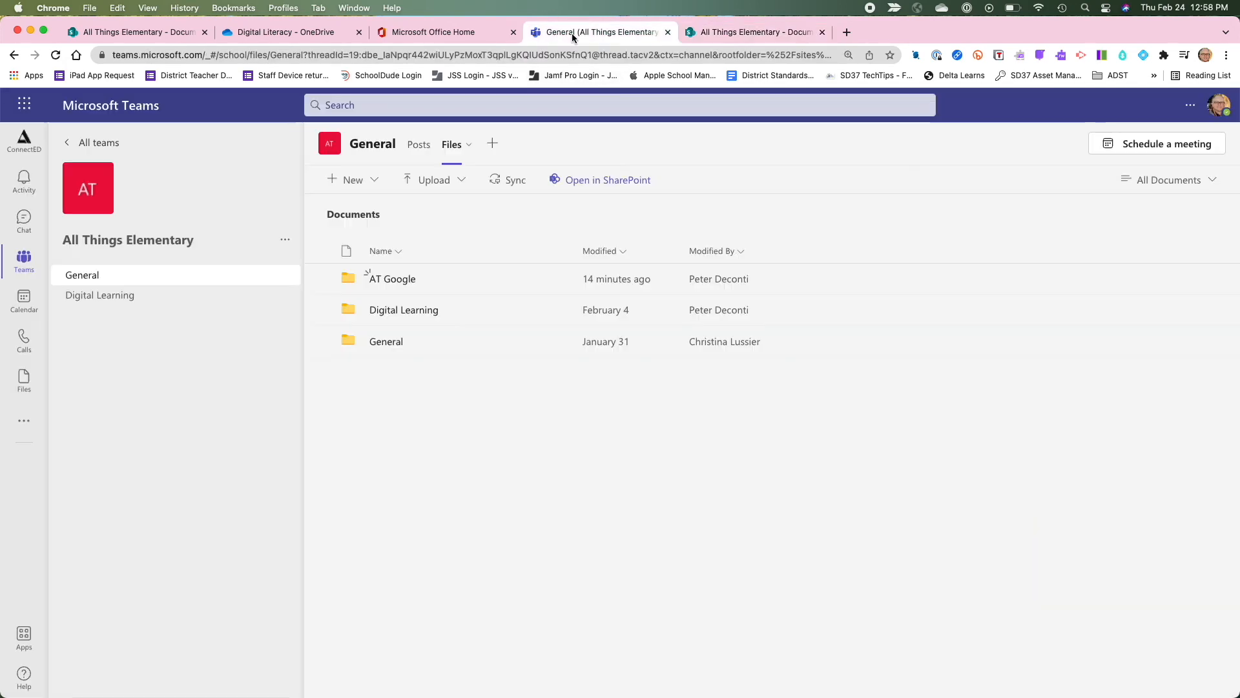
left_click(97, 296)
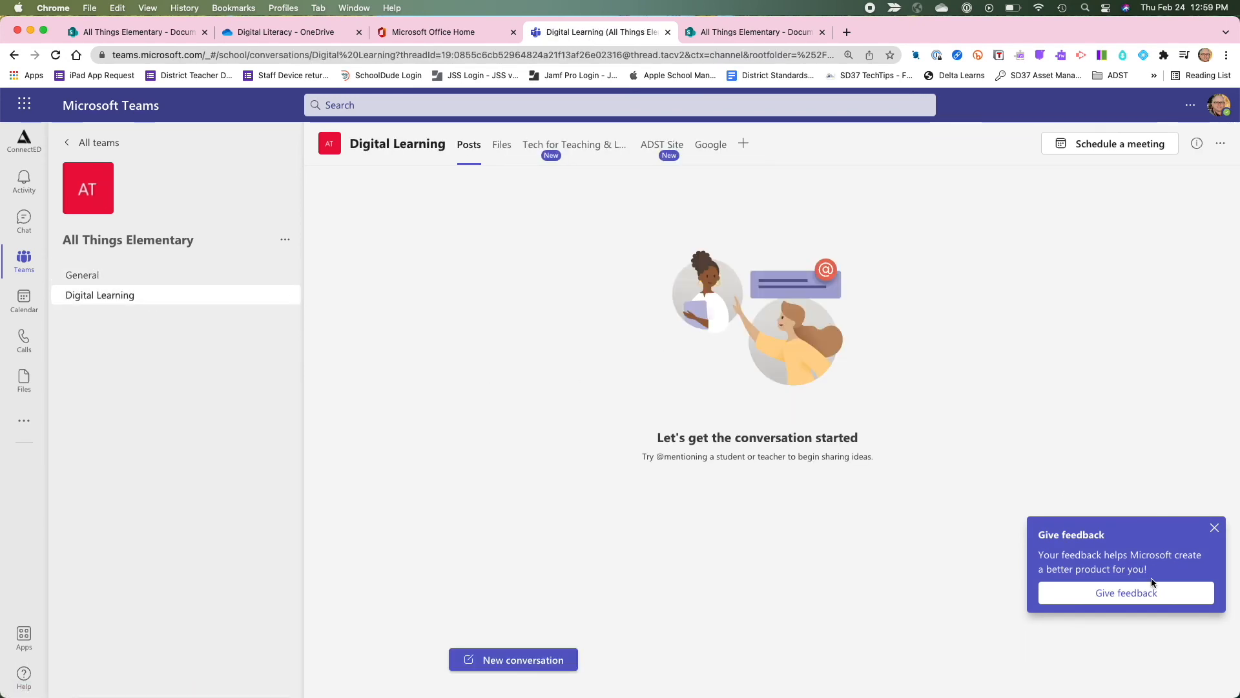
left_click(744, 144)
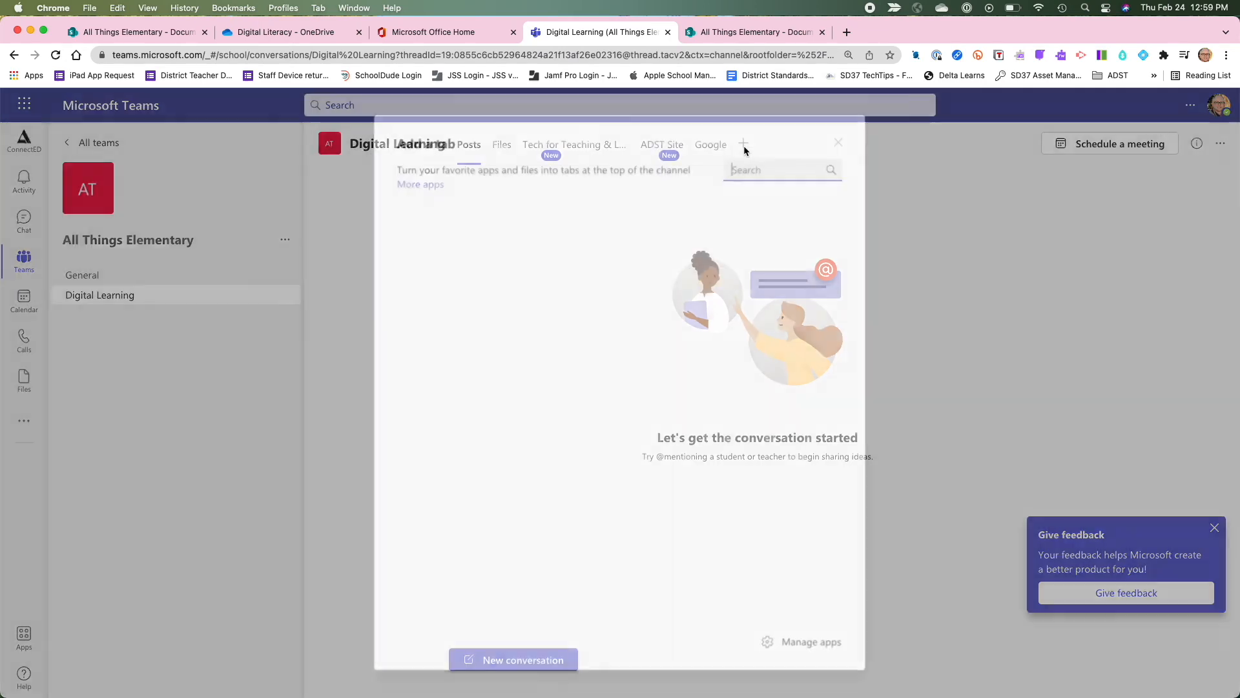
left_click(425, 272)
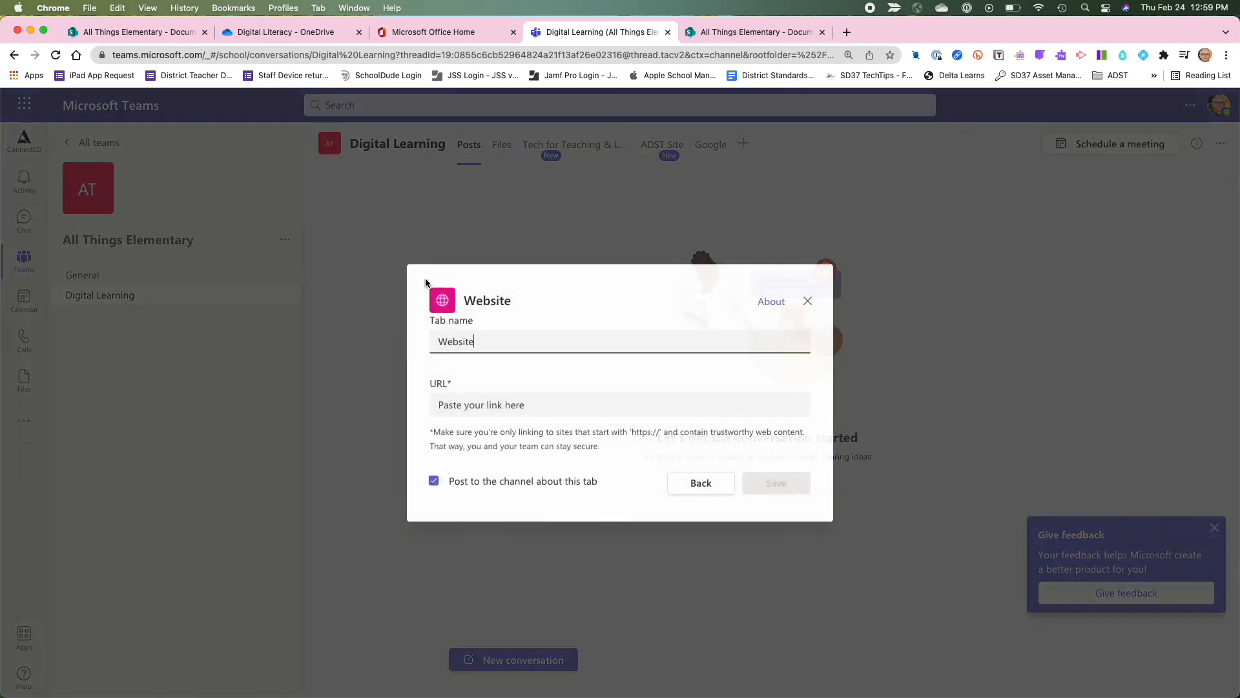
type("Digital Learning")
left_click(467, 408)
key("super+v")
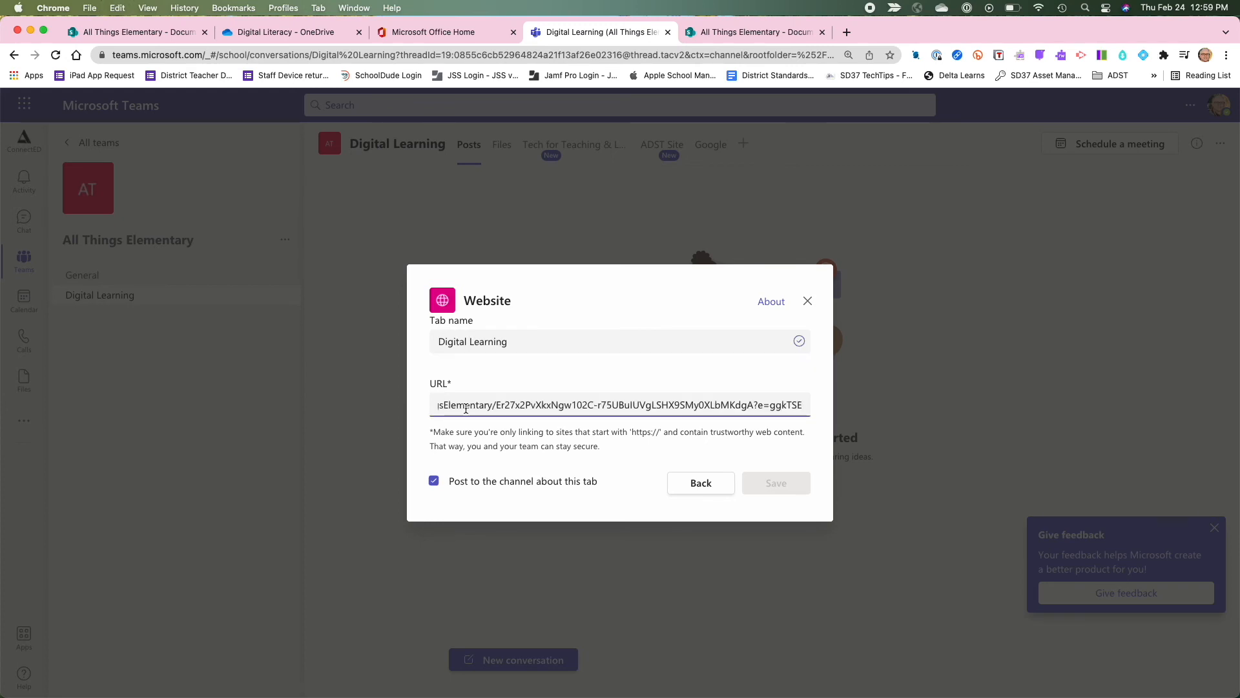
left_click(433, 480)
left_click(778, 483)
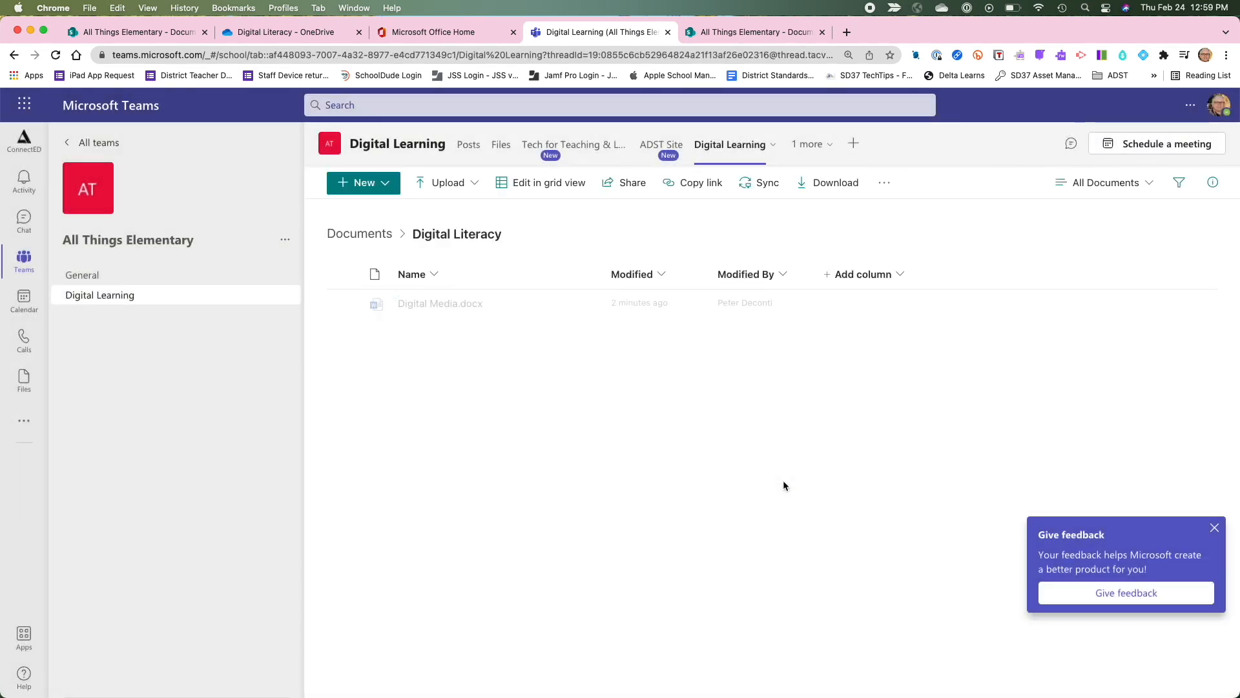
Look at the new Digital Learning tab's options and view the channel's Google tab.
left_click(742, 149)
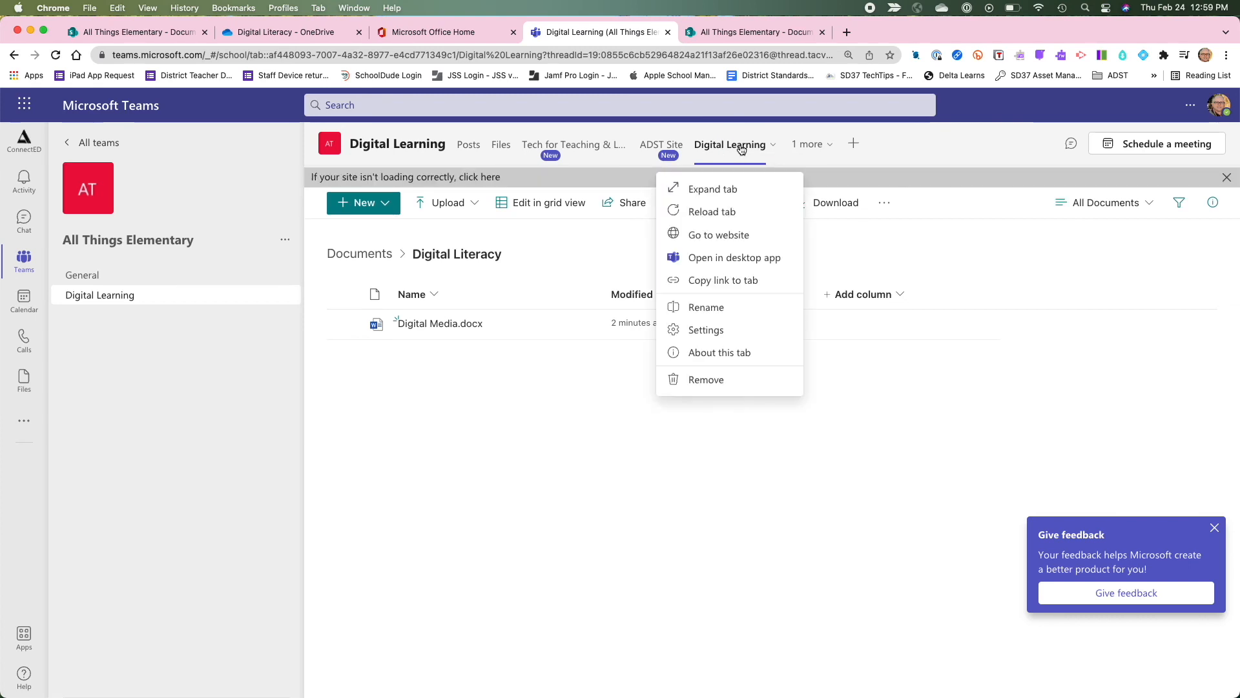
left_click(584, 357)
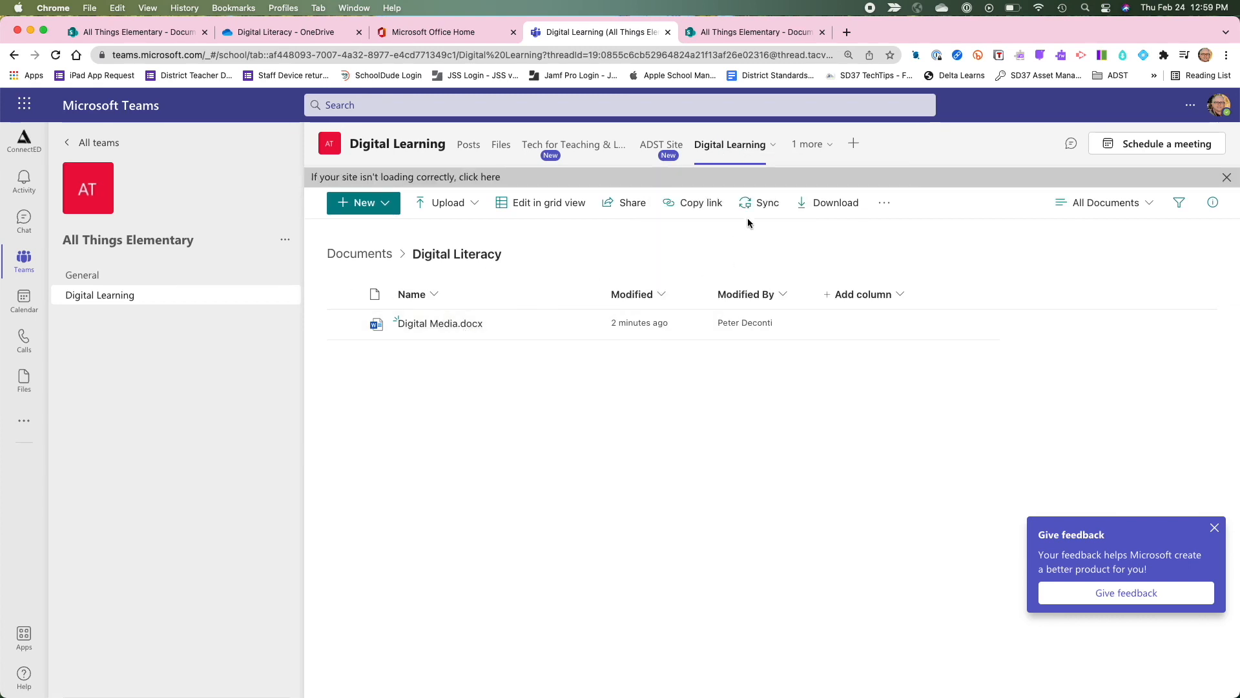
left_click(831, 148)
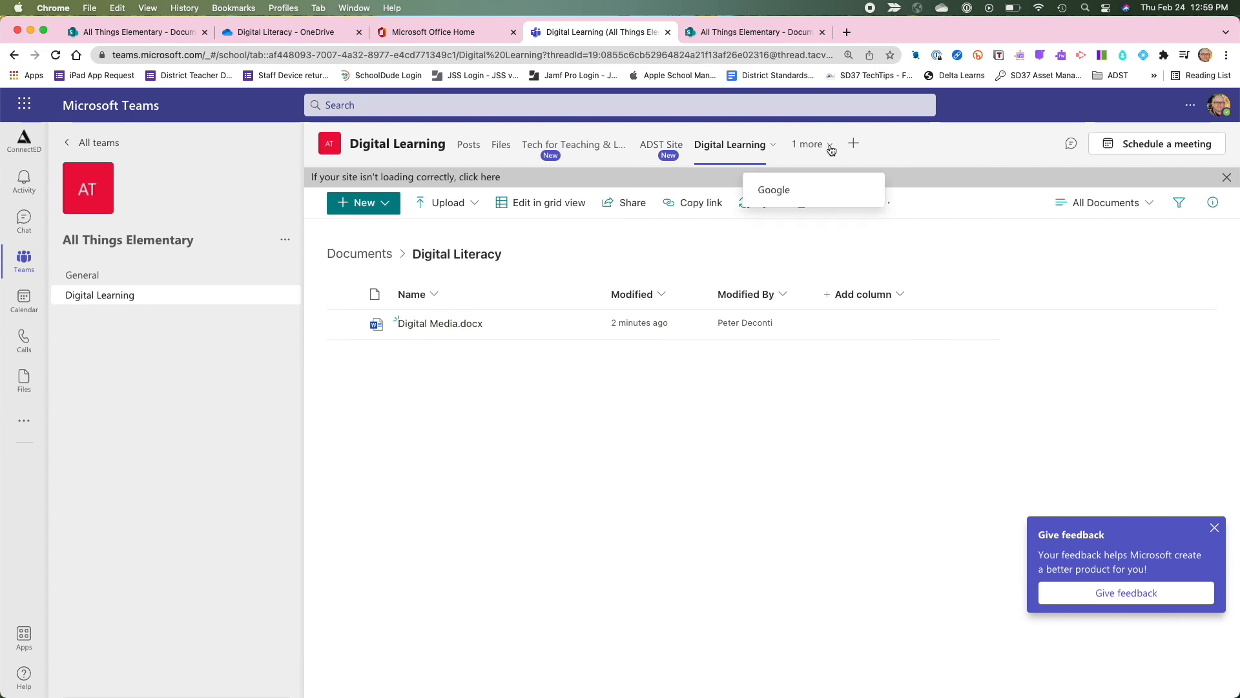
left_click(777, 193)
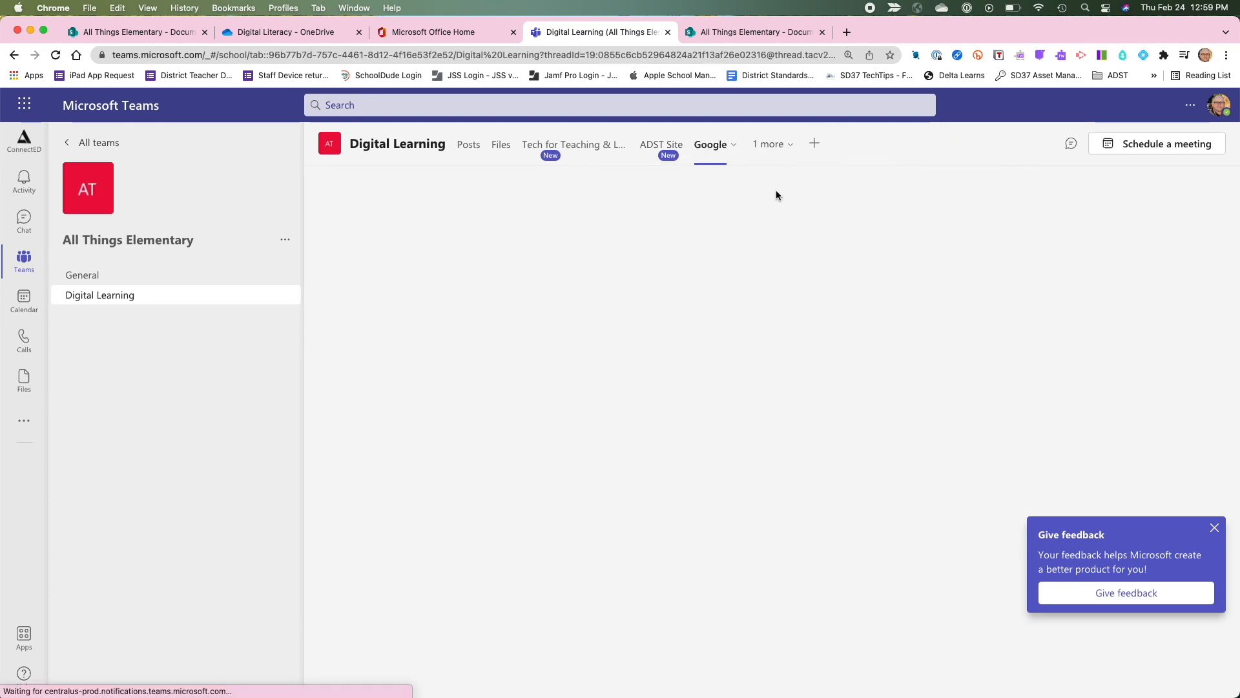